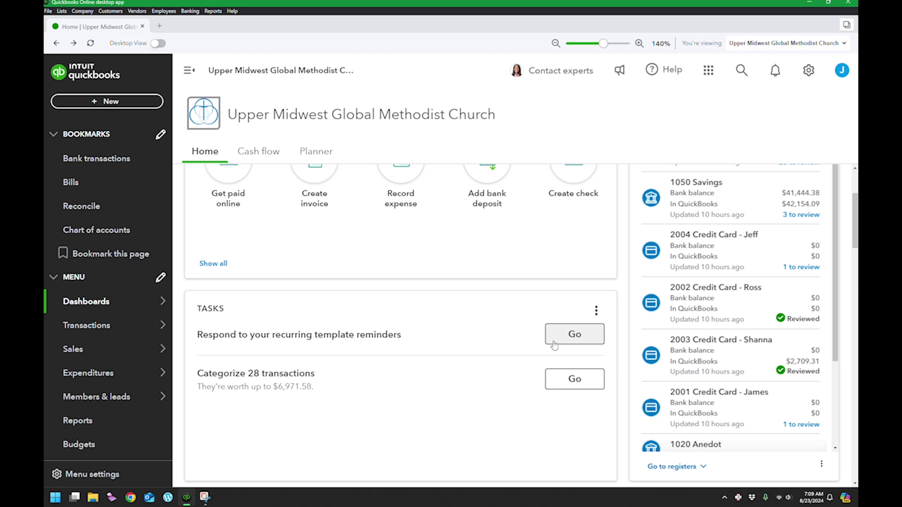
From the Home Tasks card, open the recurring template reminders list showing the Practice journal template
click(569, 334)
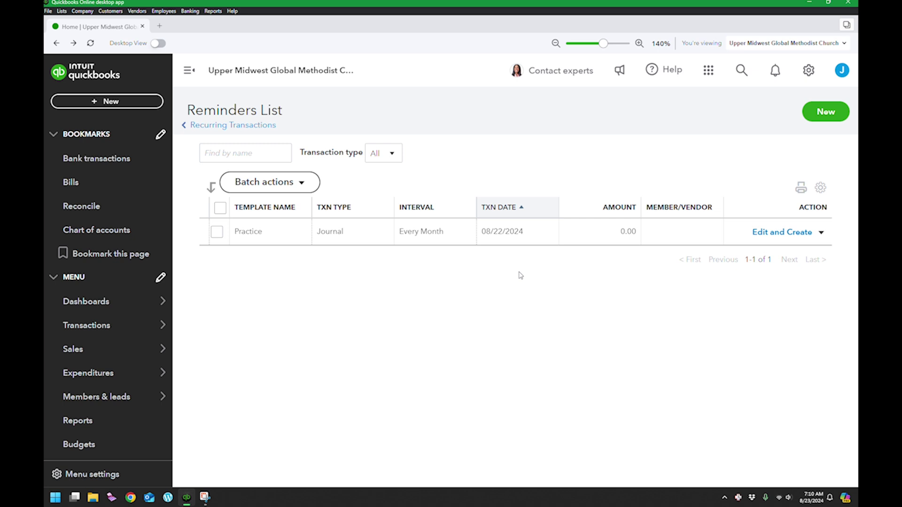
click(760, 238)
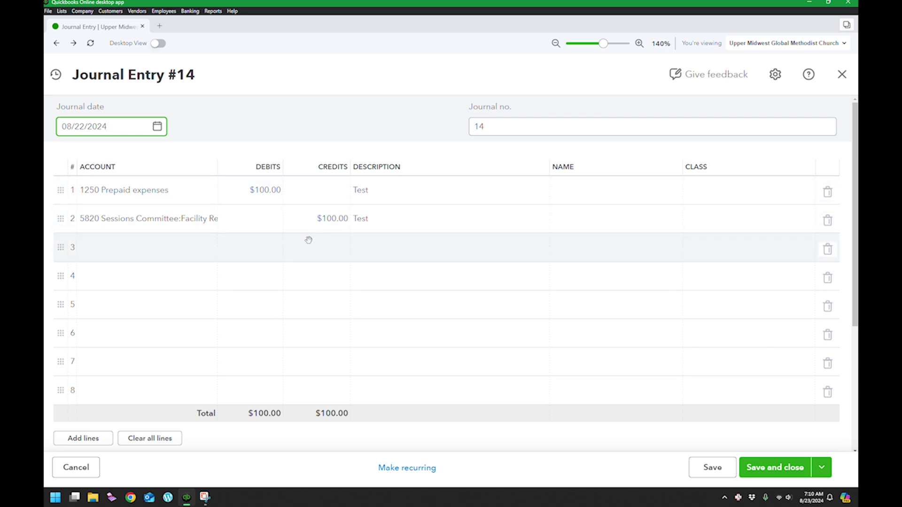
scroll(323, 263, down, 3)
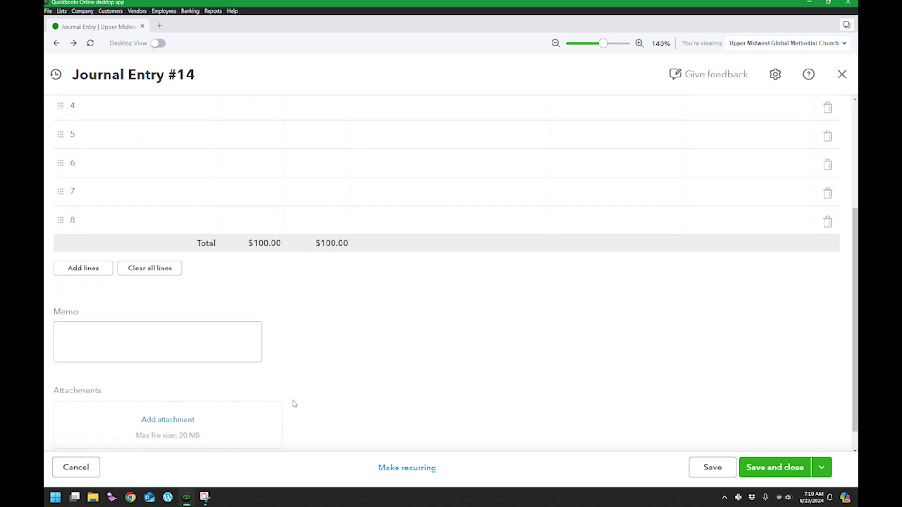
scroll(249, 415, down, 1)
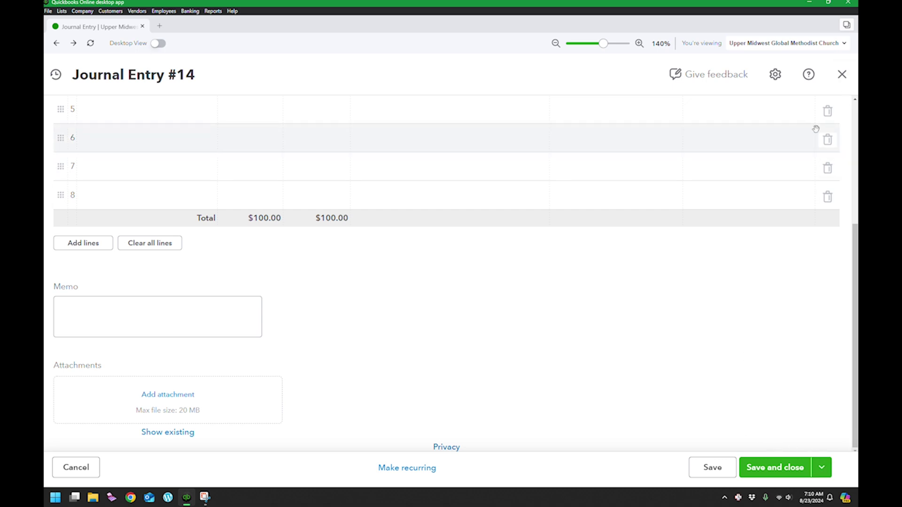
click(841, 74)
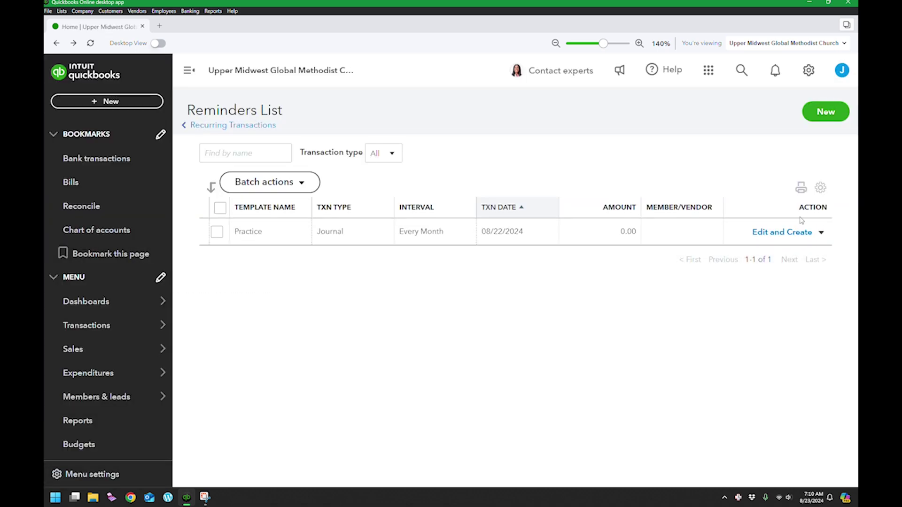
Skip the Practice journal reminder, then bring up the recent-transactions search
click(821, 233)
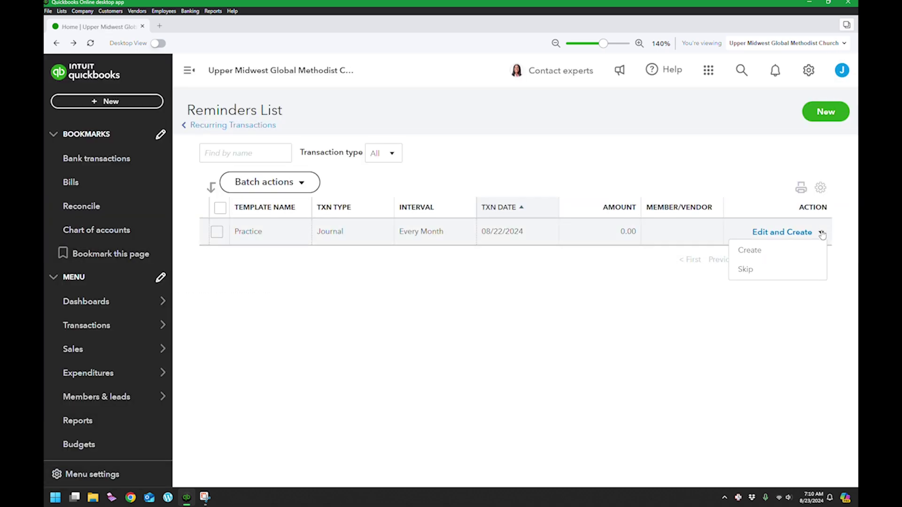
click(747, 269)
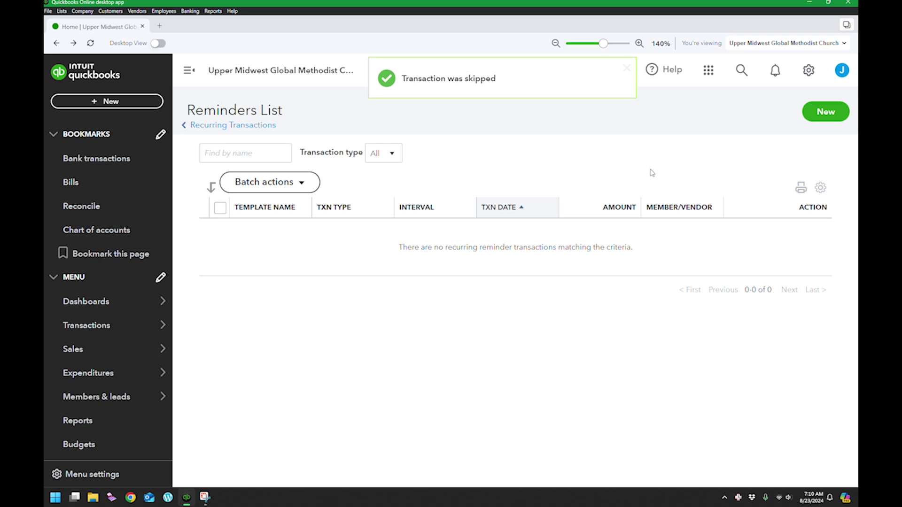
click(739, 73)
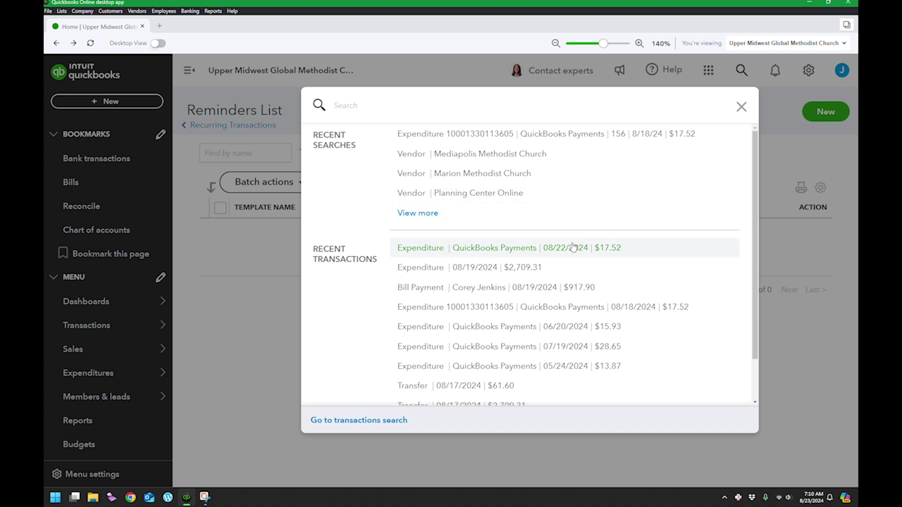
Open the $17.52 QuickBooks Payments expense from Recent Transactions and delete it
click(516, 249)
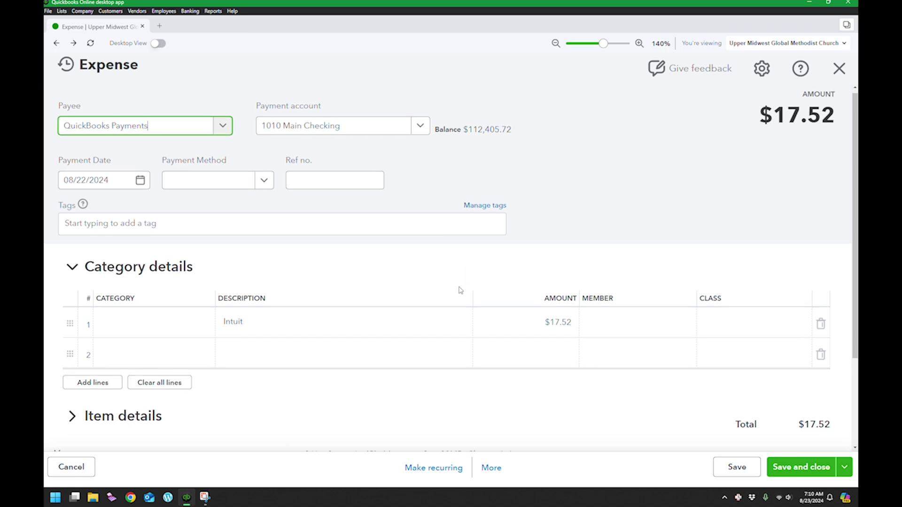
scroll(459, 288, down, 1)
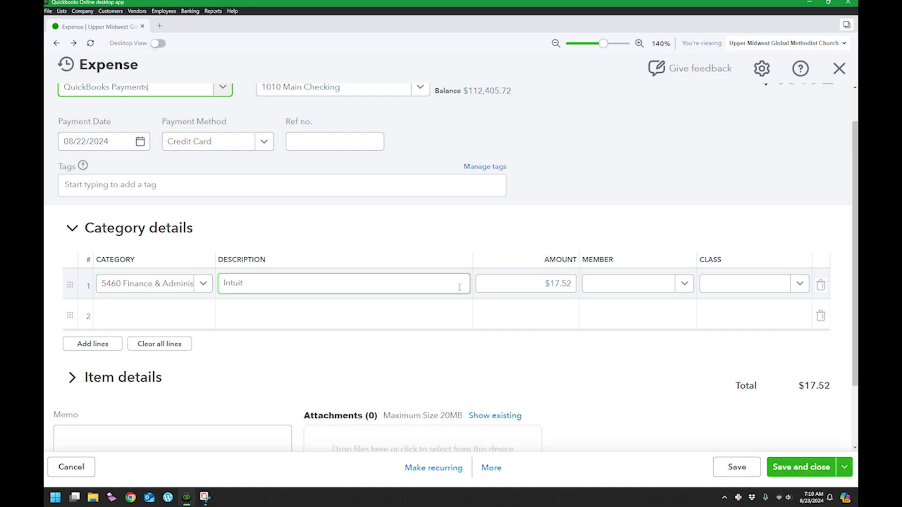
click(545, 315)
click(552, 394)
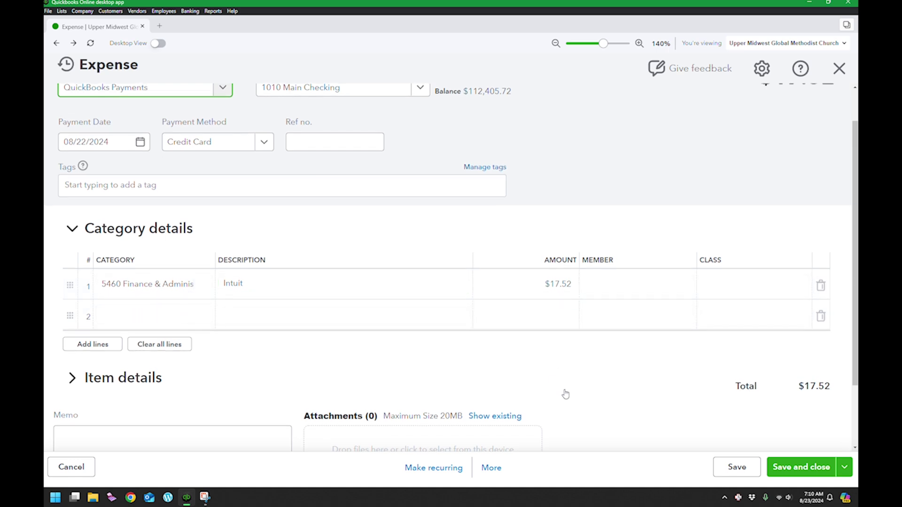
scroll(566, 391, up, 1)
scroll(566, 391, down, 1)
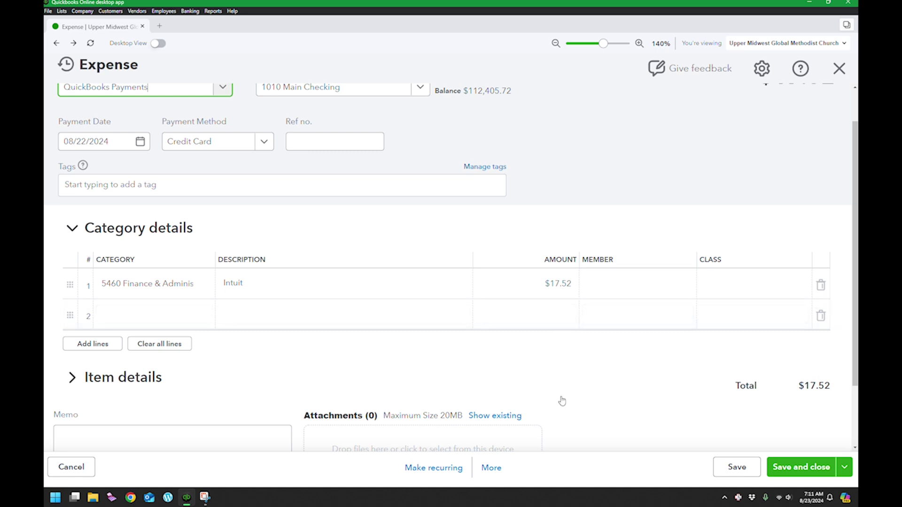
click(506, 469)
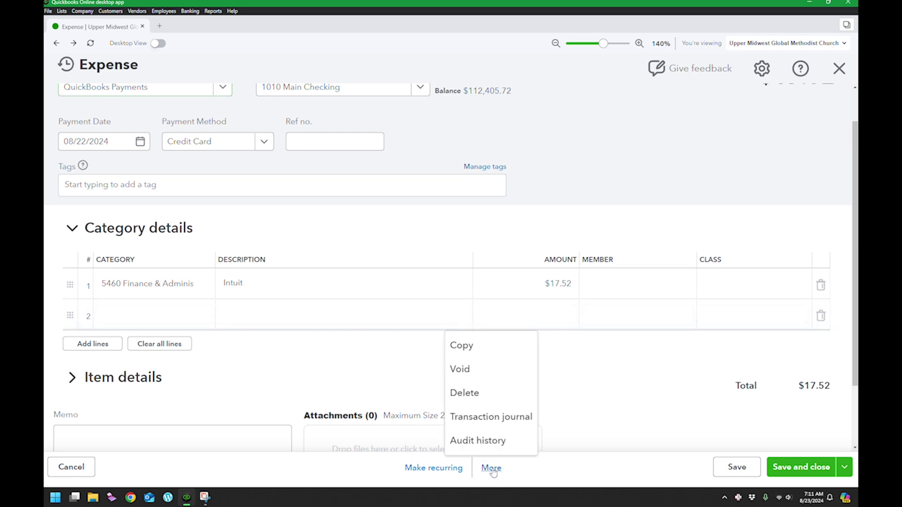
click(472, 393)
click(484, 313)
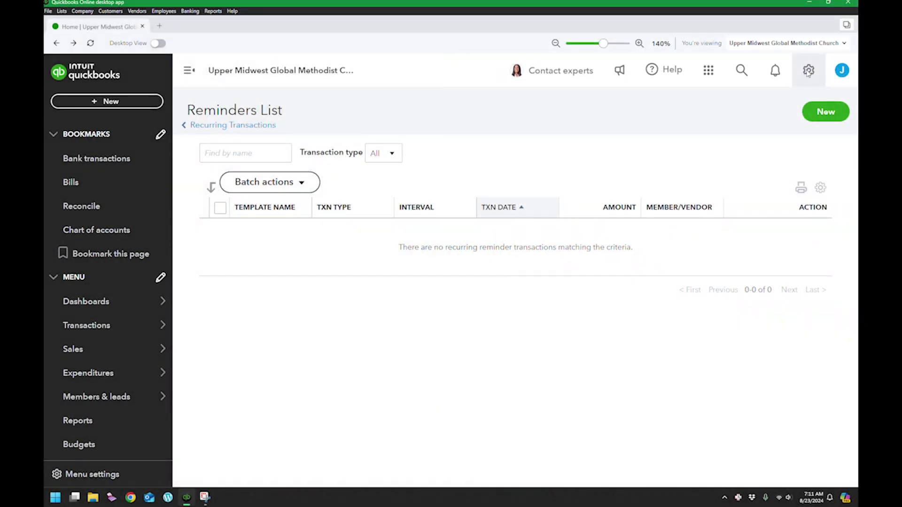
Go to Lists > Recurring transactions, check the Reminder List, then return to the full list
click(816, 74)
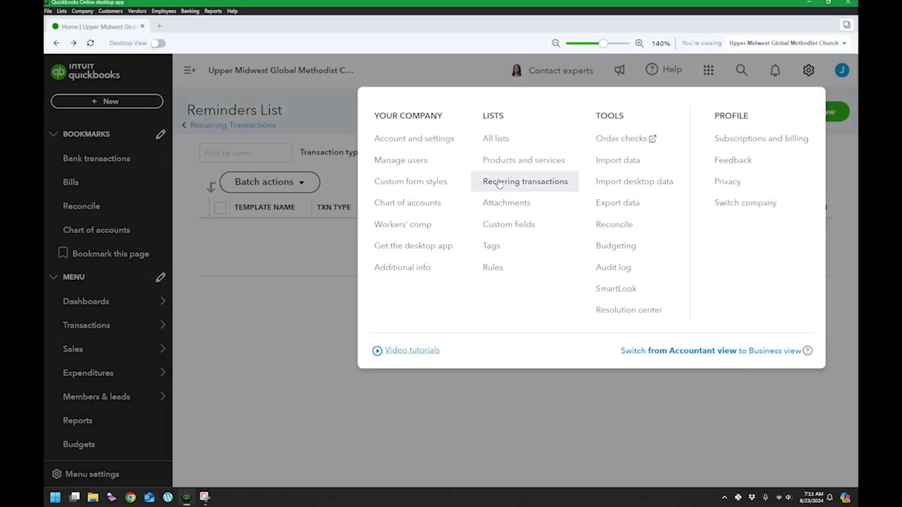
click(499, 180)
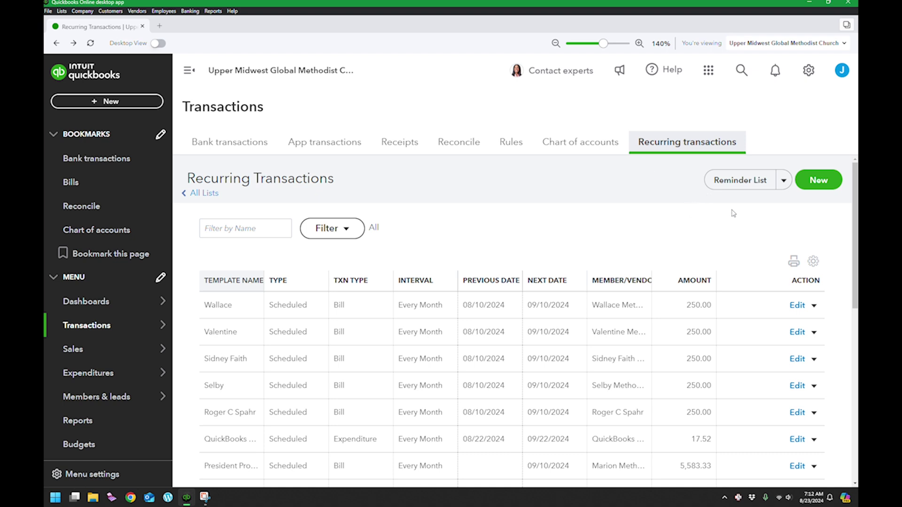
click(727, 183)
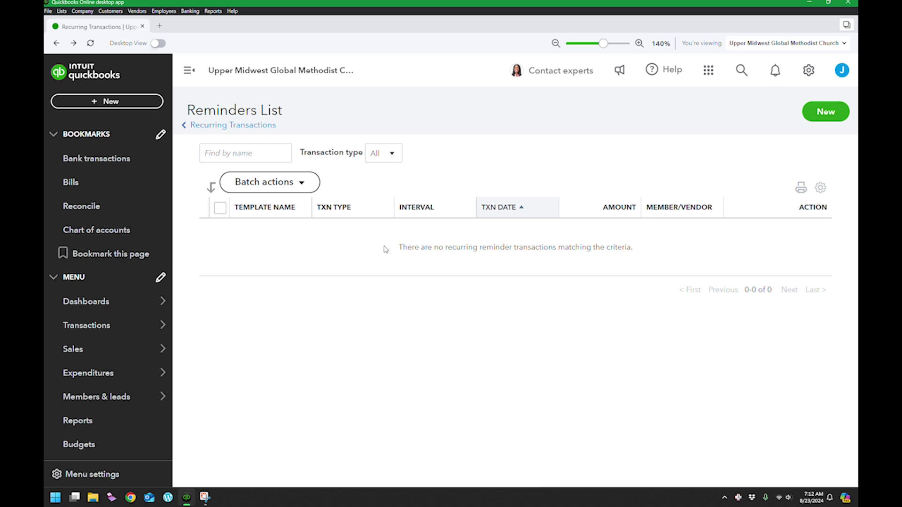
click(301, 188)
click(205, 126)
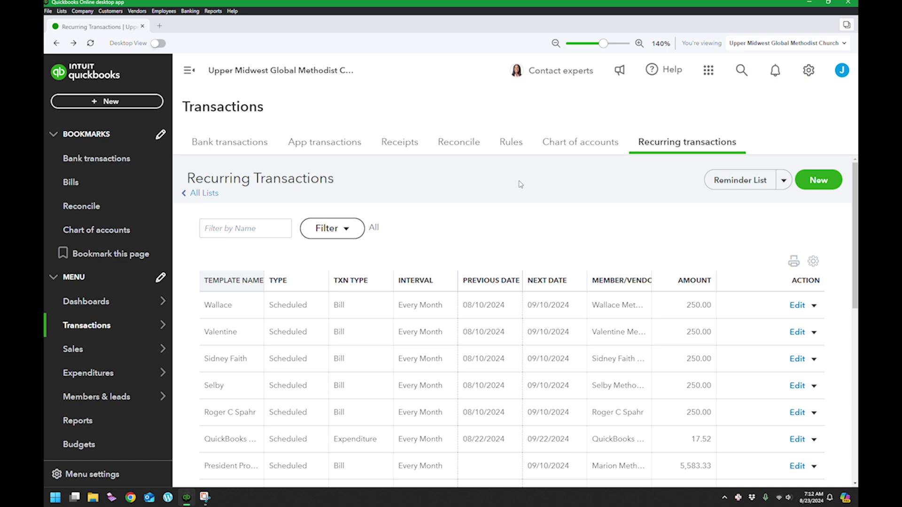
Delete the QuickBooks Payments expense template from the recurring transactions list
scroll(516, 211, down, 4)
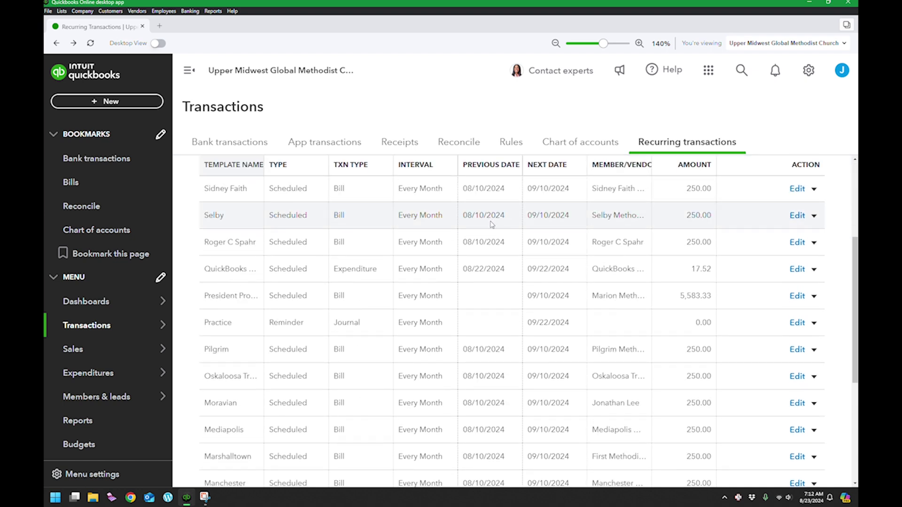
click(813, 269)
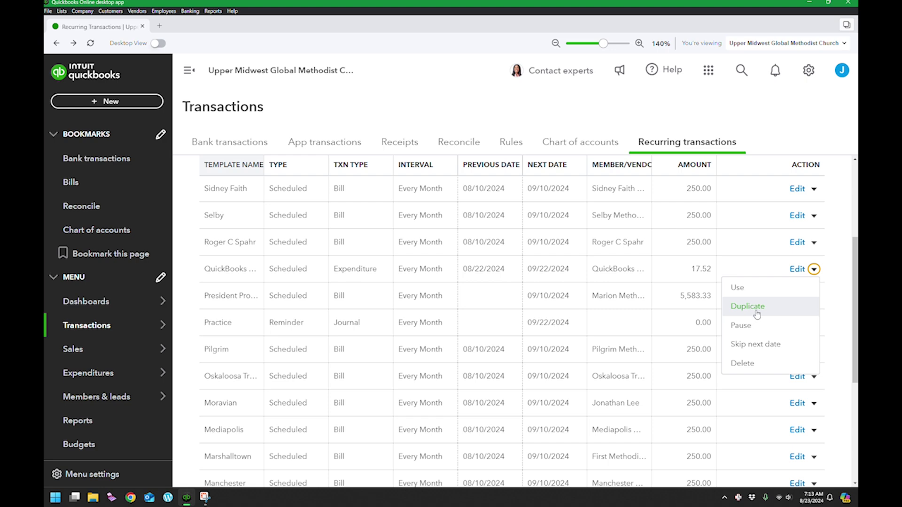
click(739, 364)
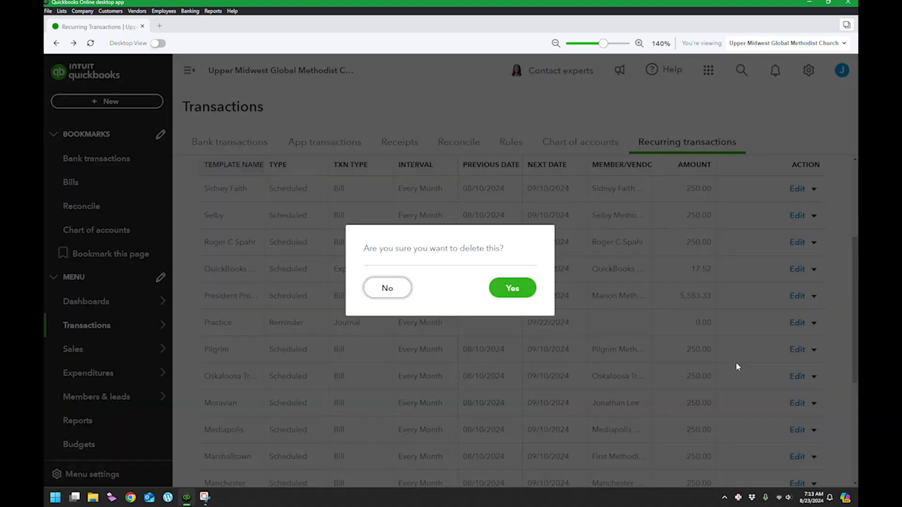
click(515, 287)
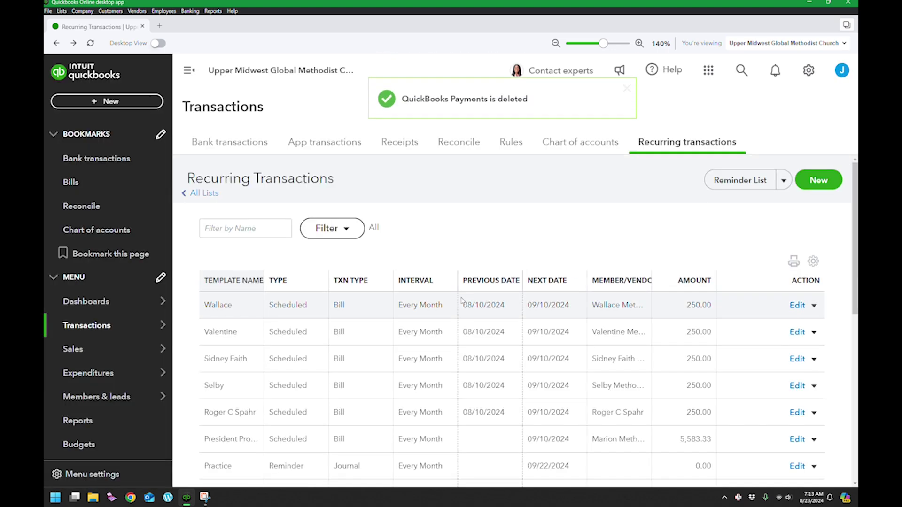
Delete the Practice reminder template as well
scroll(280, 348, down, 1)
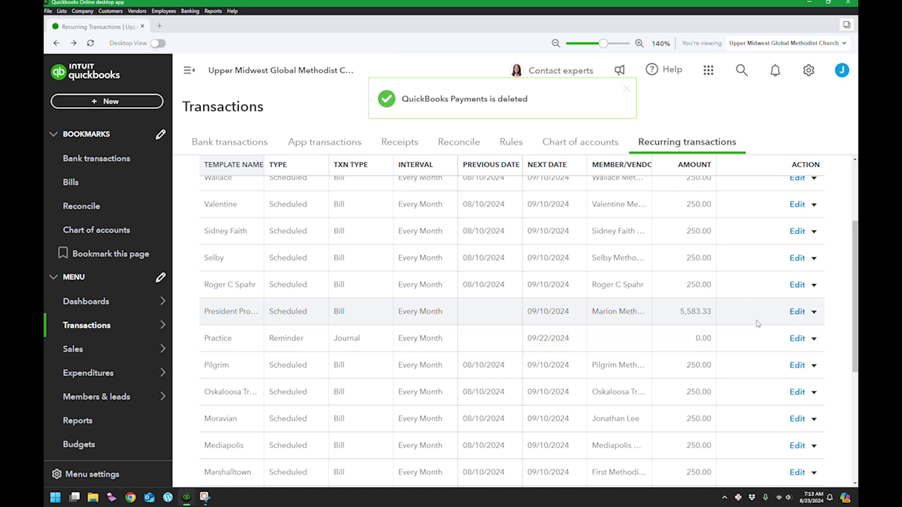
click(813, 338)
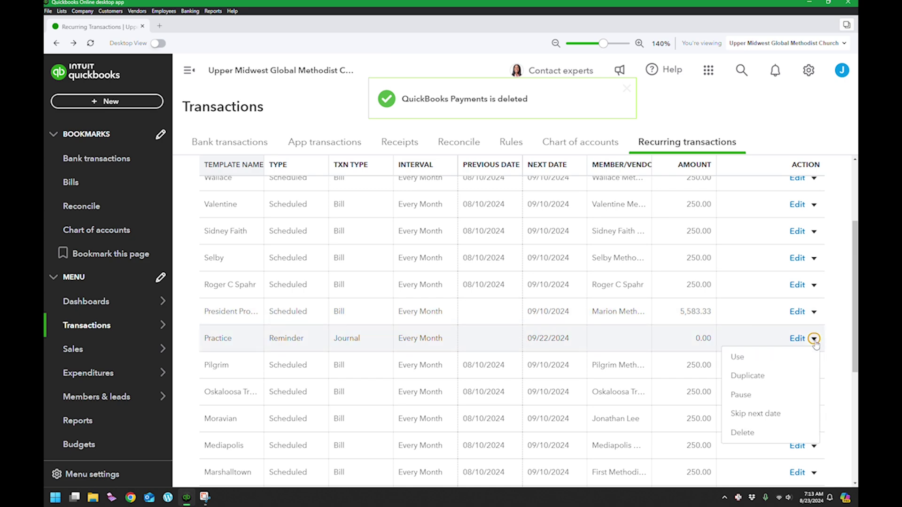
click(742, 432)
click(513, 287)
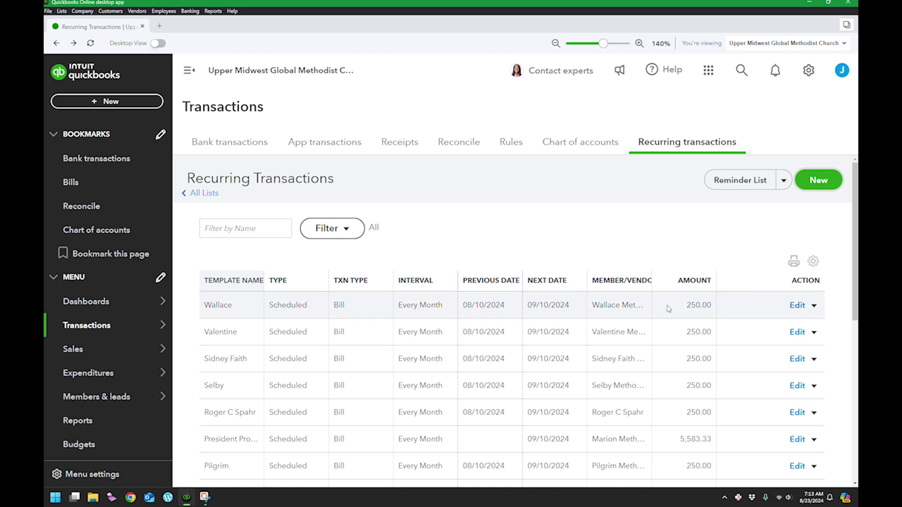
scroll(668, 308, down, 2)
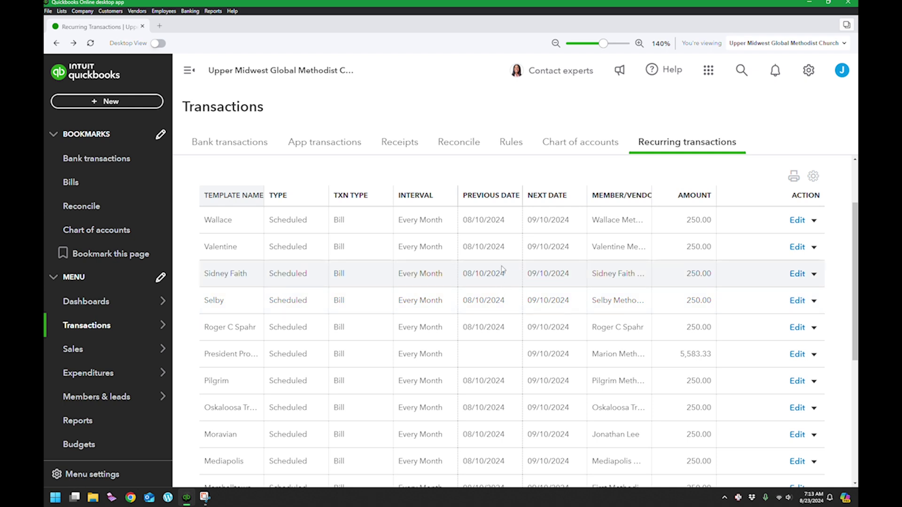
click(813, 274)
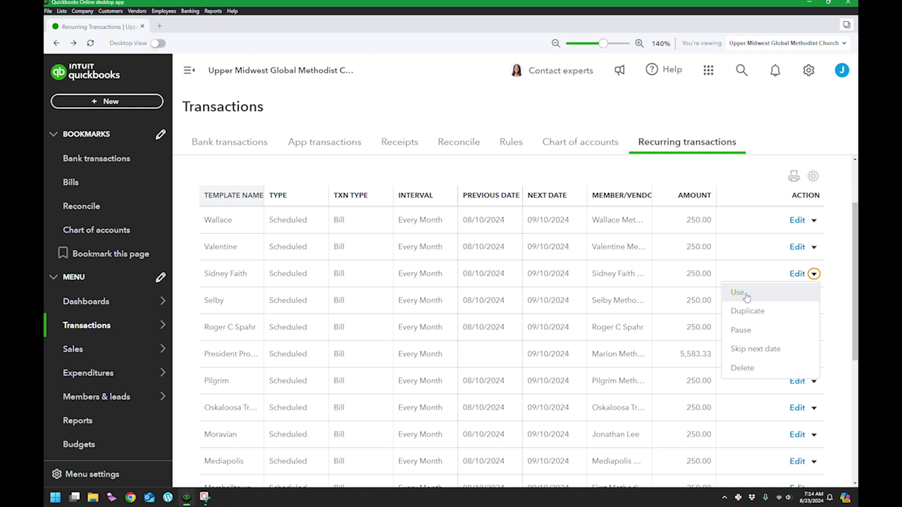
click(748, 177)
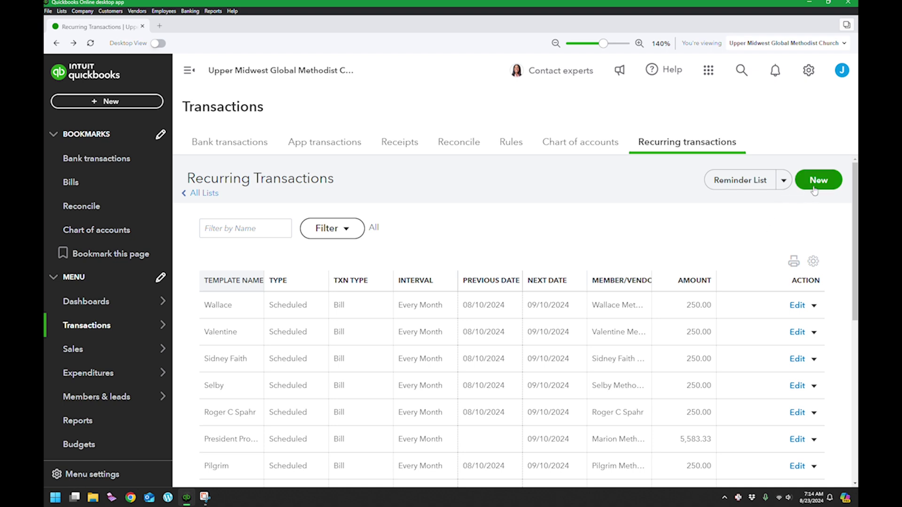
scroll(814, 190, down, 1)
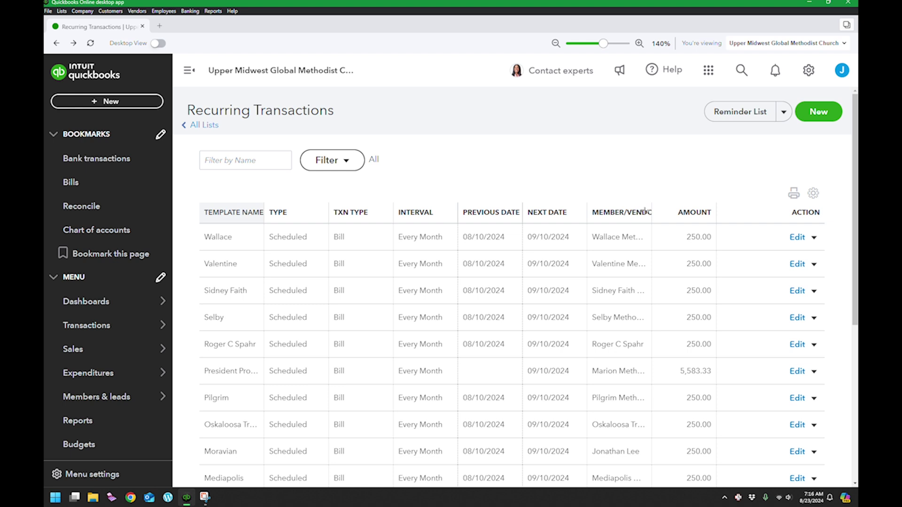
Create a new recurring template with transaction type Bill
click(826, 115)
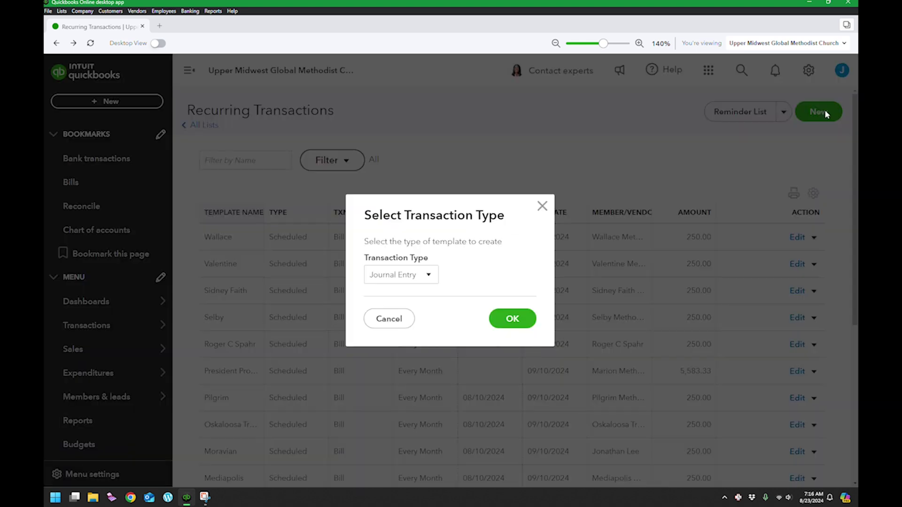
click(420, 276)
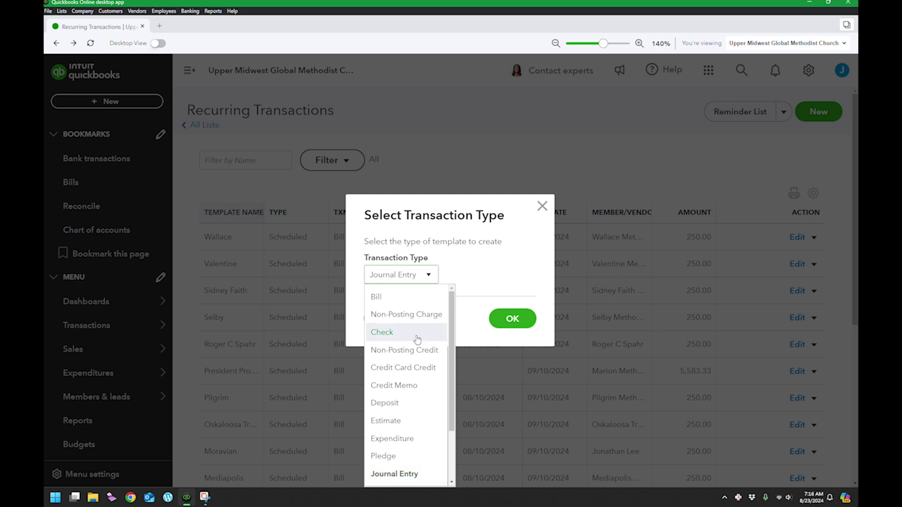
scroll(409, 404, down, 2)
scroll(409, 417, up, 2)
scroll(410, 417, down, 1)
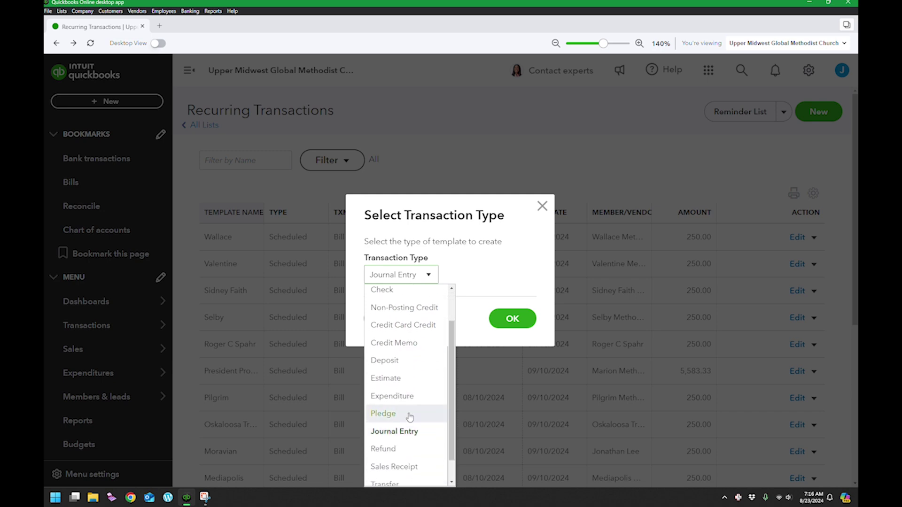
scroll(408, 417, up, 2)
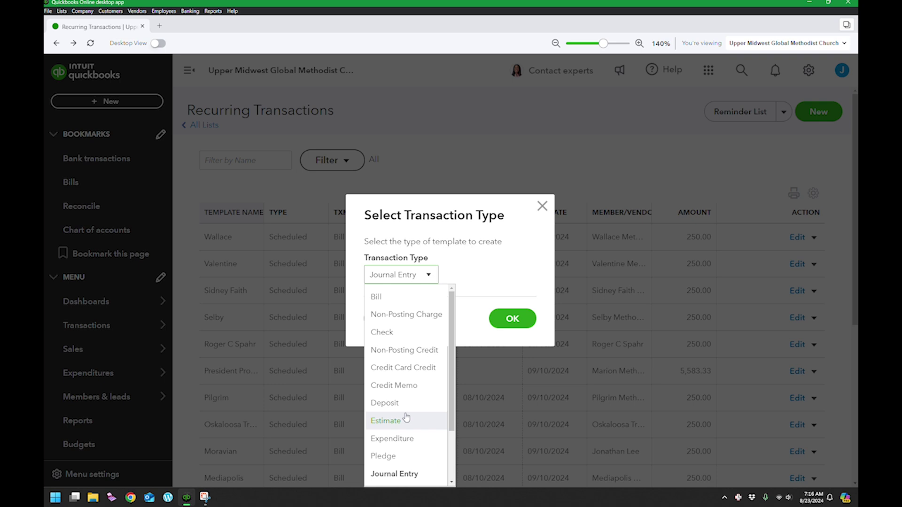
click(388, 298)
click(513, 318)
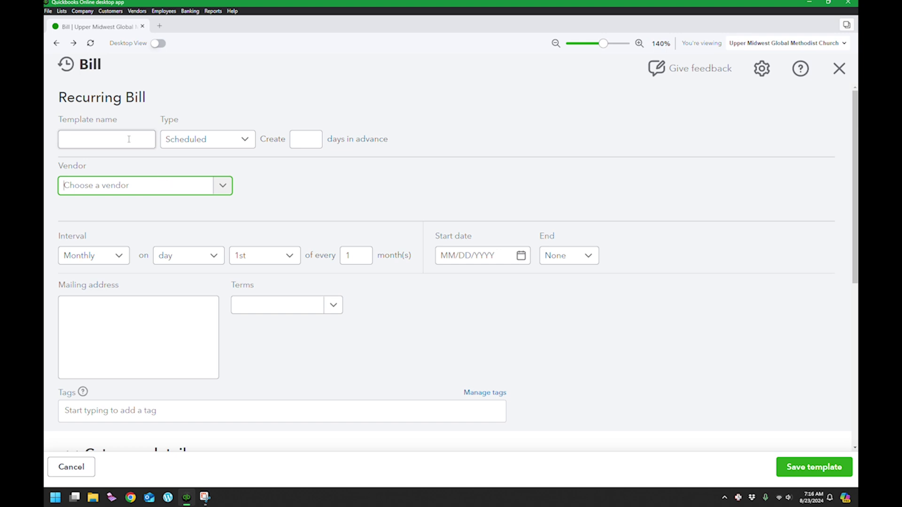
Name the template 'Recurring Bill' and keep its type set to Scheduled
click(129, 140)
text(R)
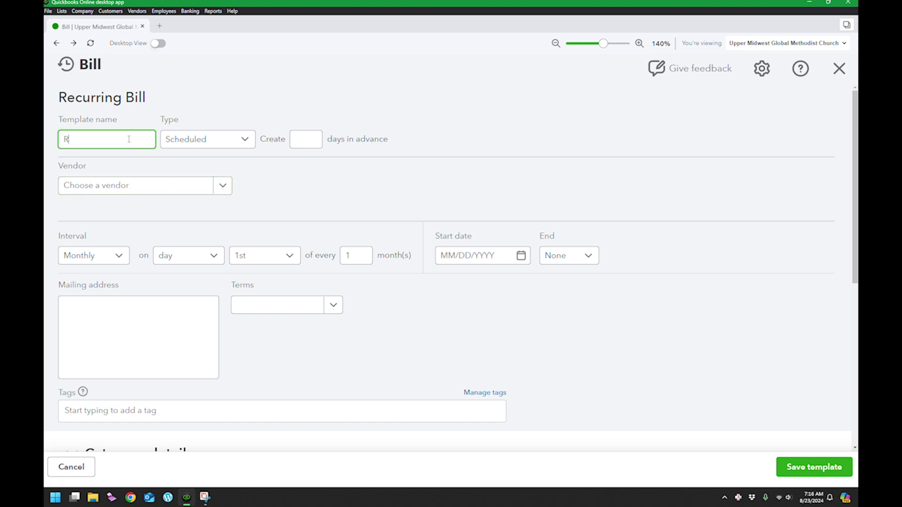
text(ecurring Bill)
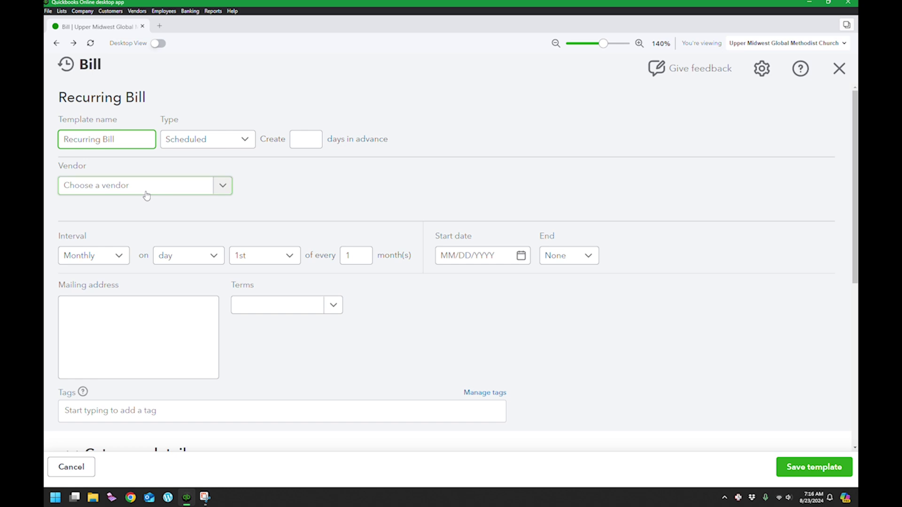
click(241, 147)
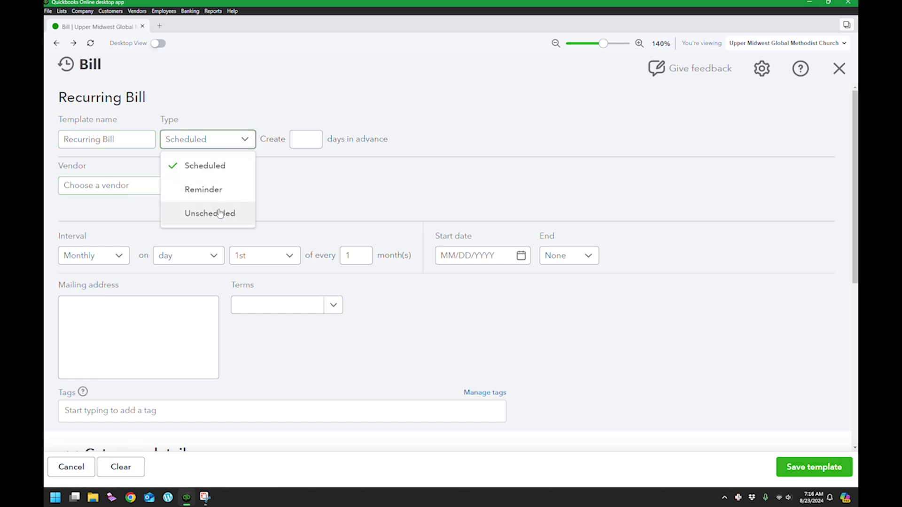
click(288, 167)
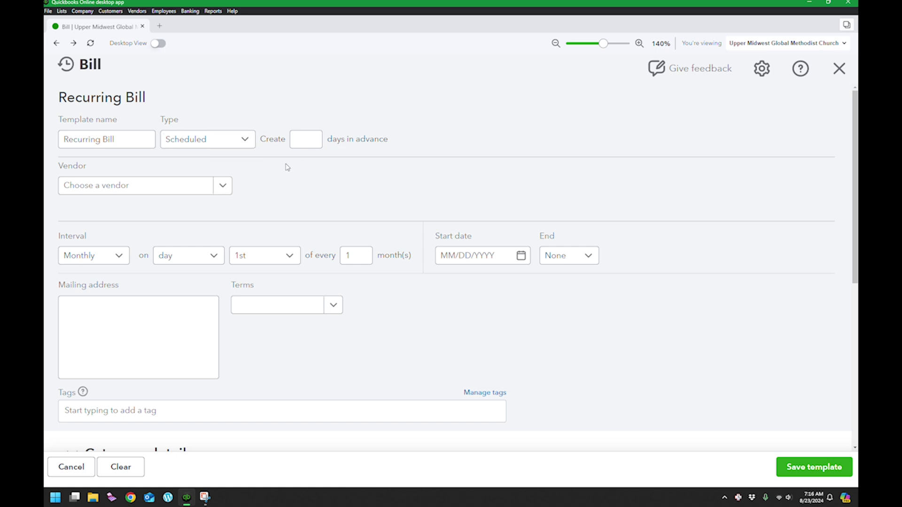
click(291, 143)
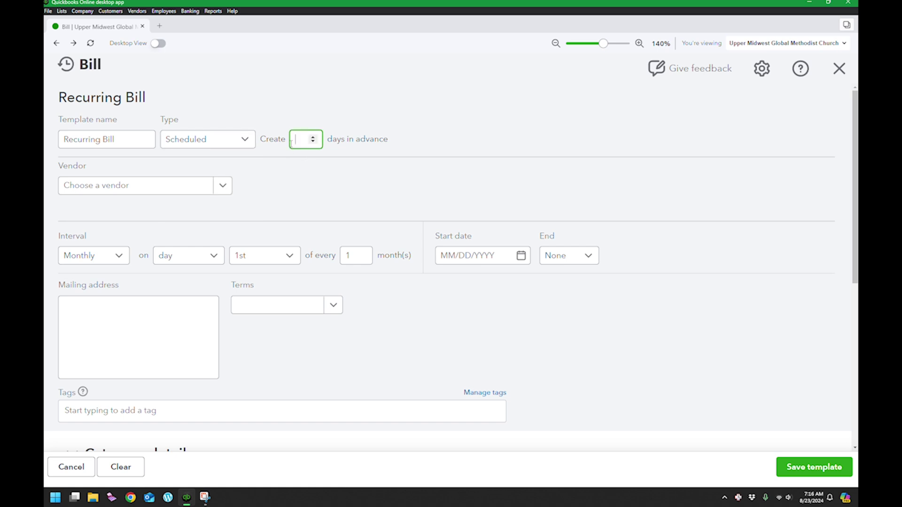
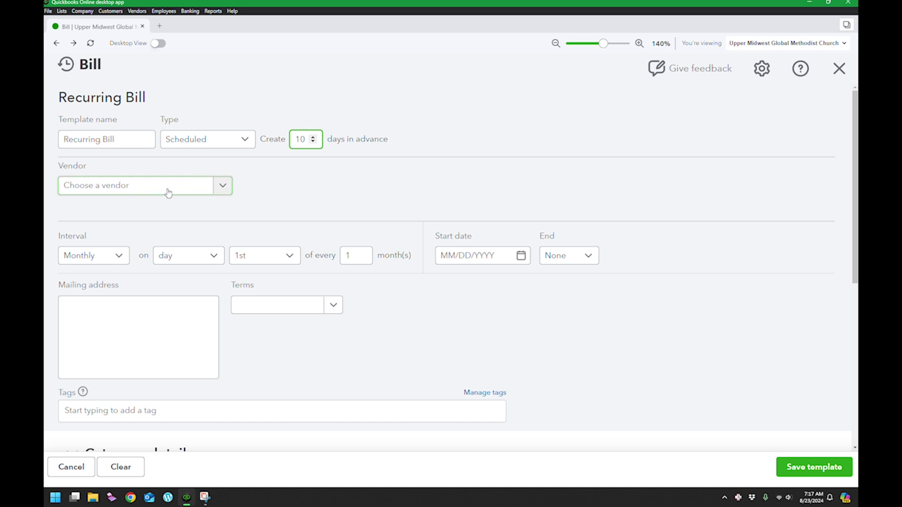
Set the recurring bill's vendor to Amazon, repeating monthly on the 23rd
click(161, 191)
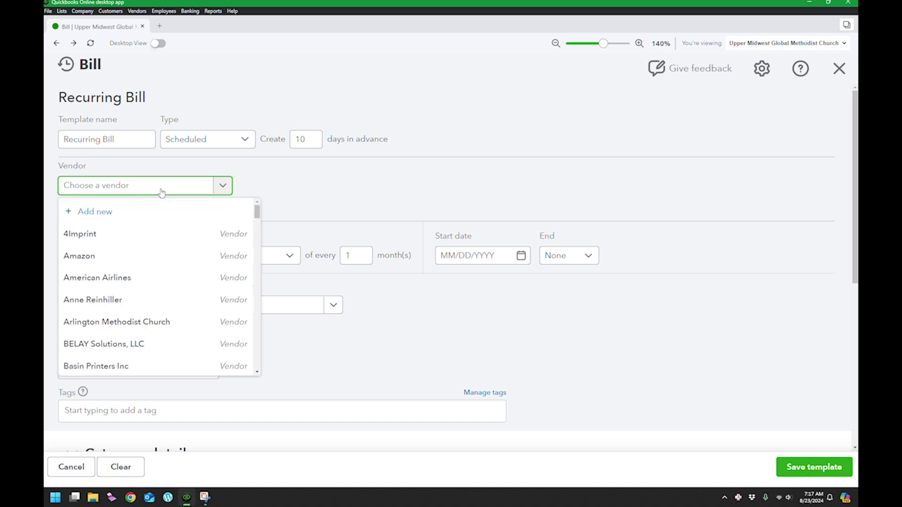
click(85, 257)
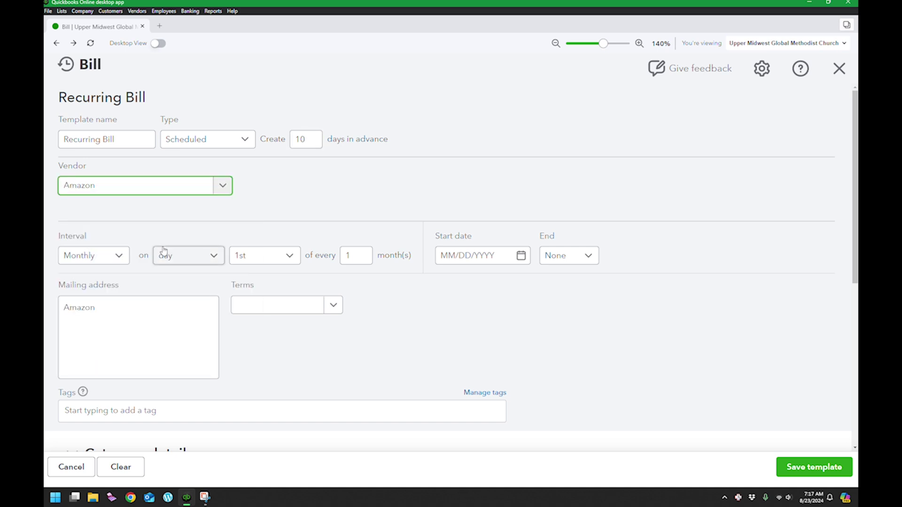
click(121, 262)
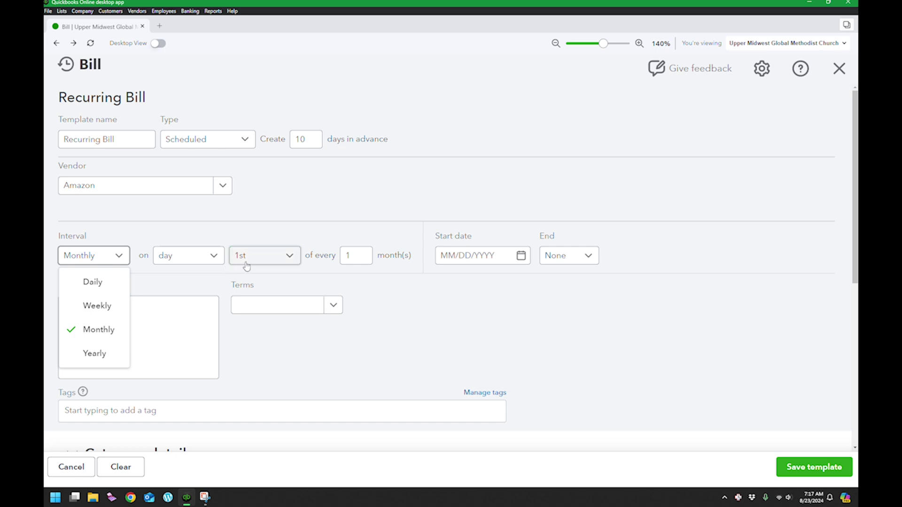
click(290, 259)
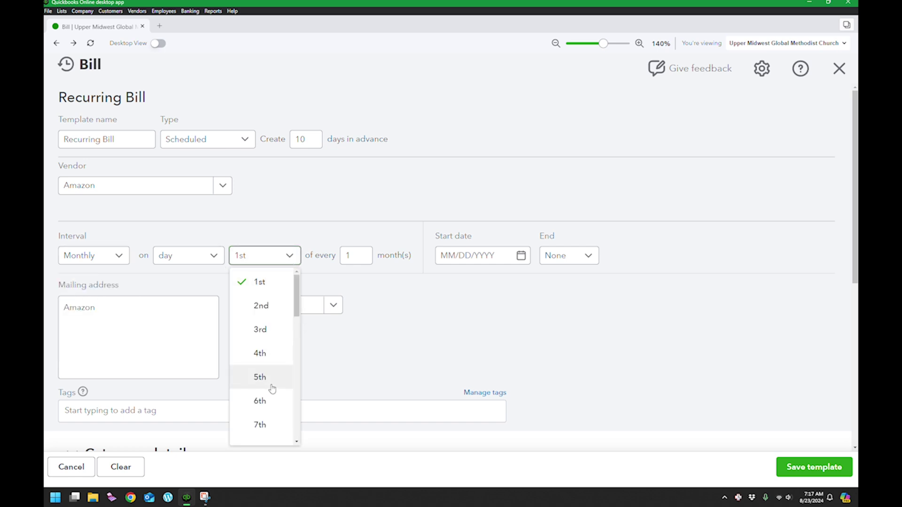
scroll(258, 396, down, 1)
scroll(258, 396, down, 10)
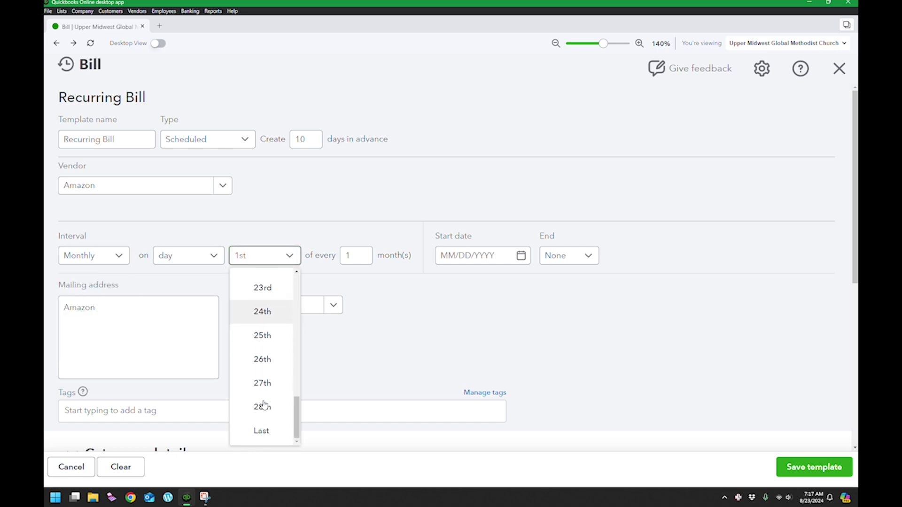
click(262, 287)
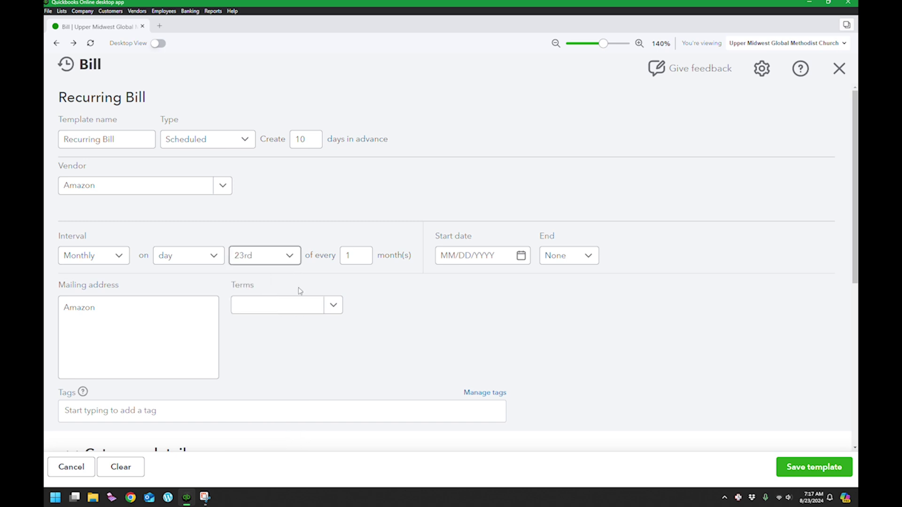
Set the start date to 09/23/2024 with no end date
click(518, 257)
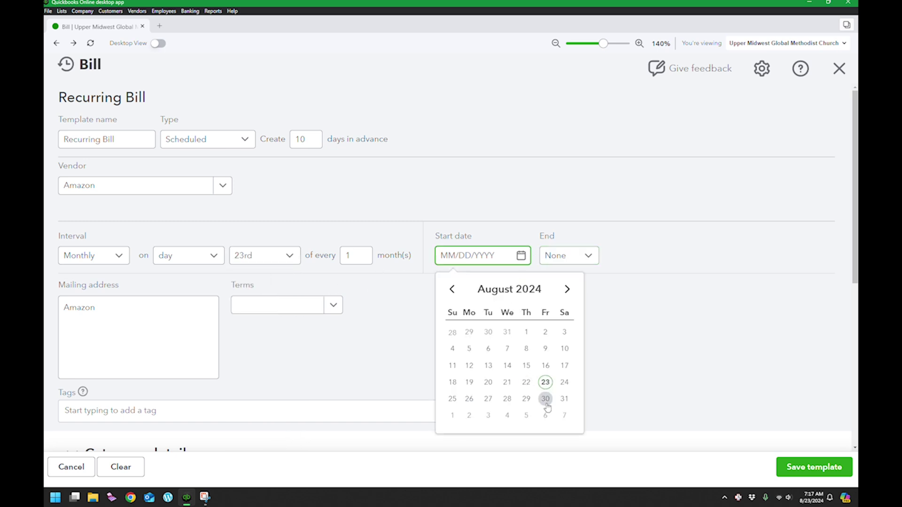
click(566, 288)
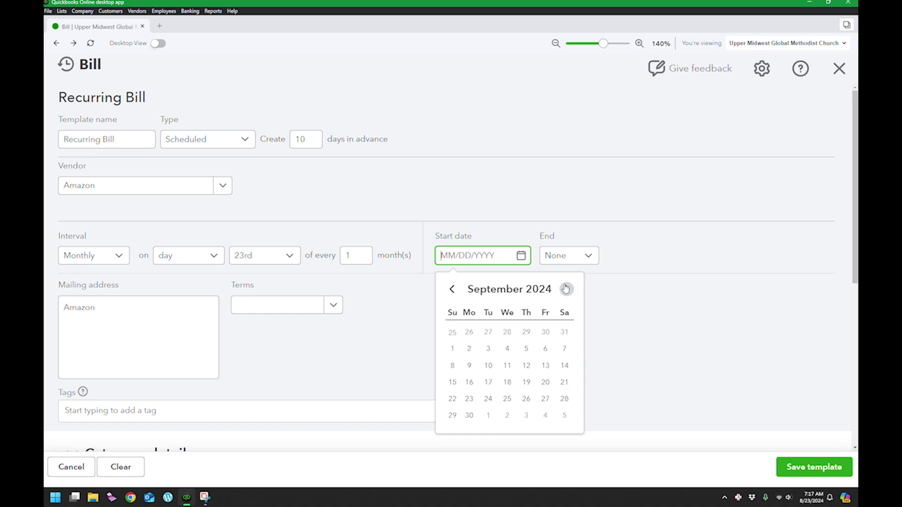
click(469, 399)
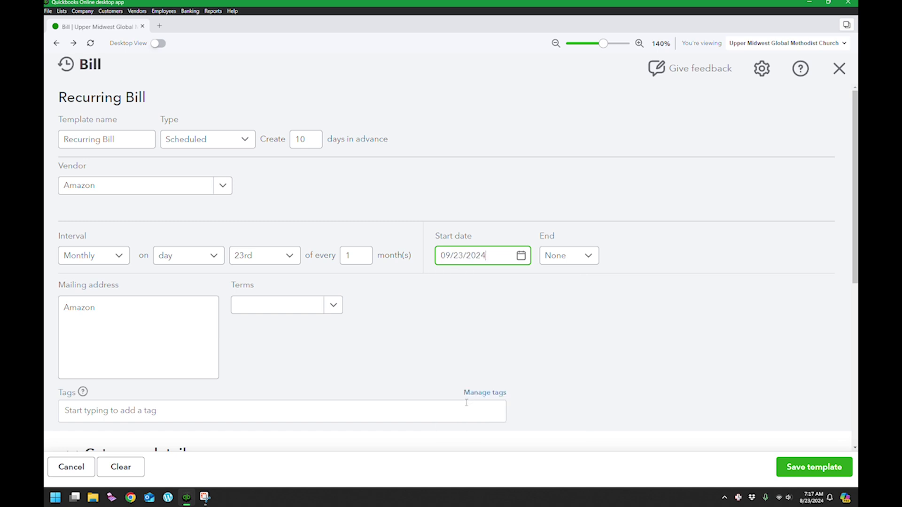
click(590, 259)
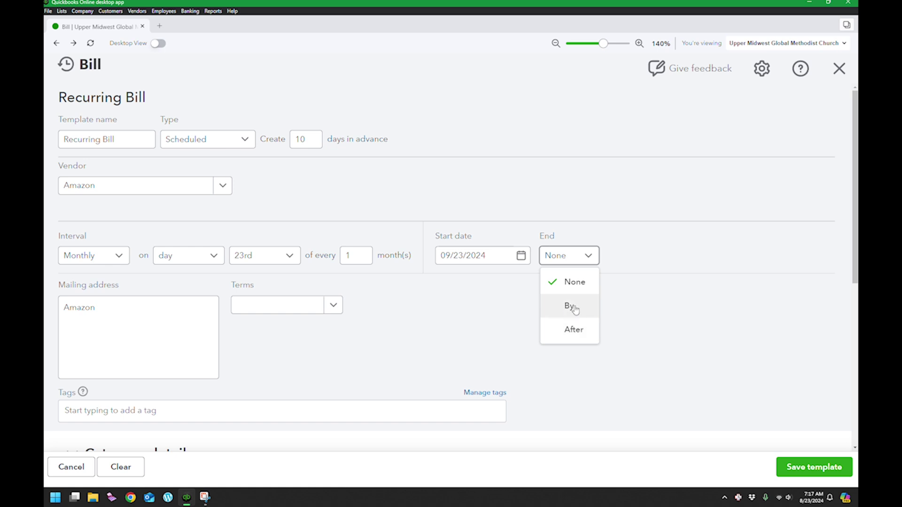
click(496, 350)
scroll(347, 359, down, 4)
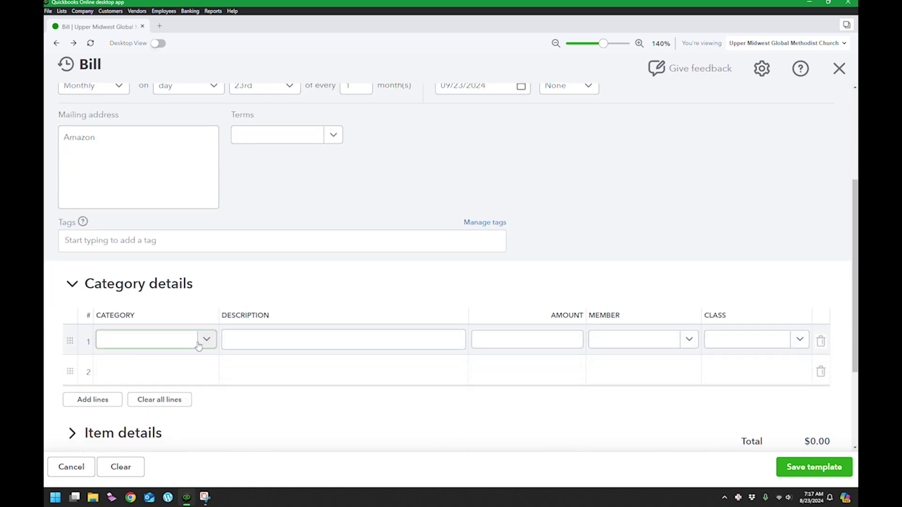
Fill line 1 with category 5015 Travel, description 'Monthly Travel cost', amount $50.00
click(206, 345)
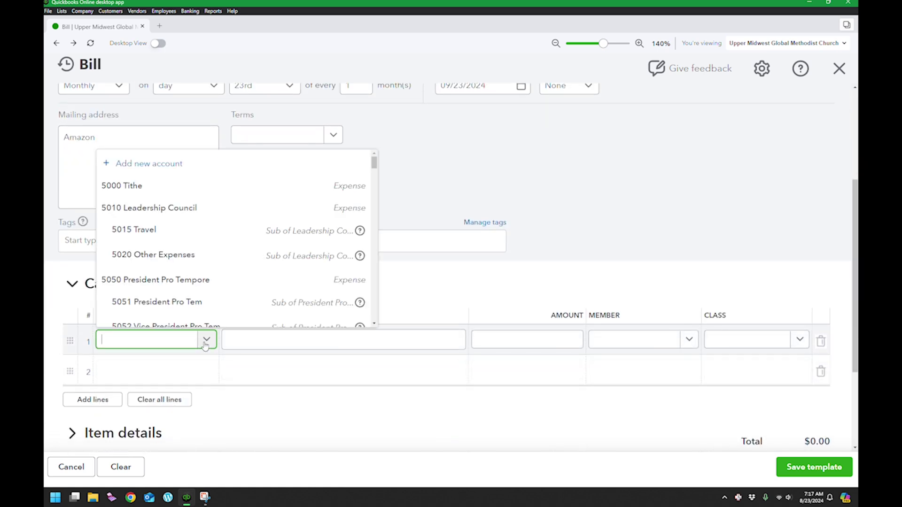
click(143, 240)
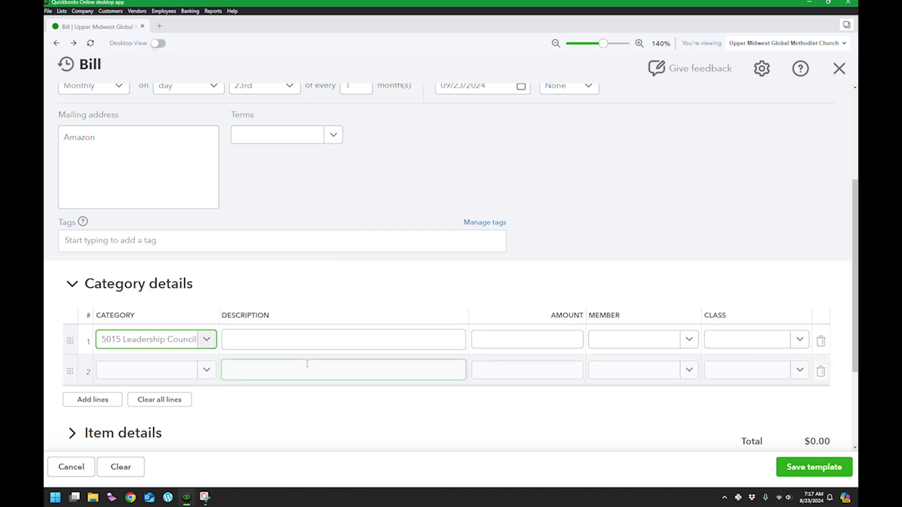
click(296, 341)
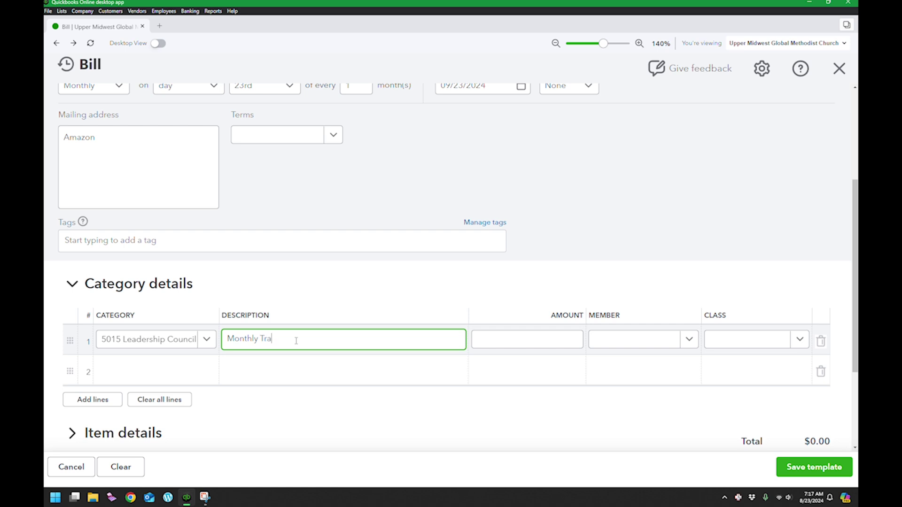
text(Monthly Travel cost)
key(Tab)
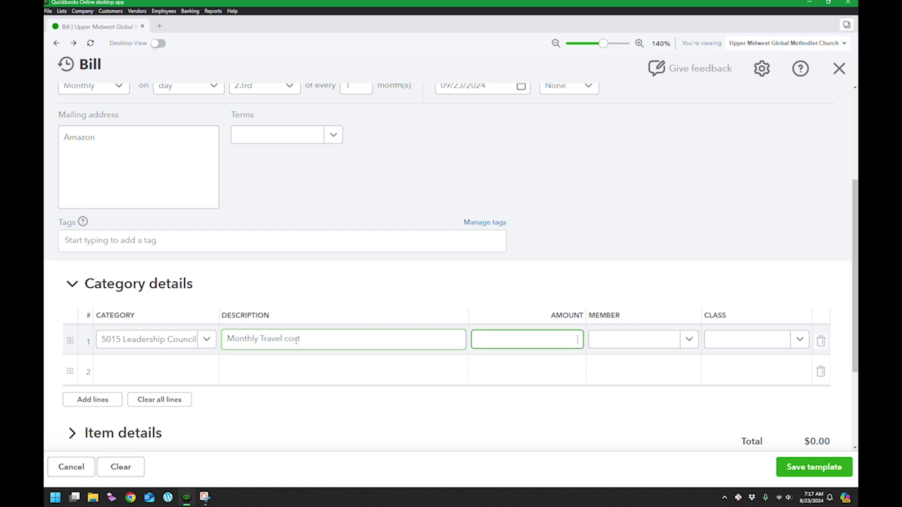
text(50)
key(Tab)
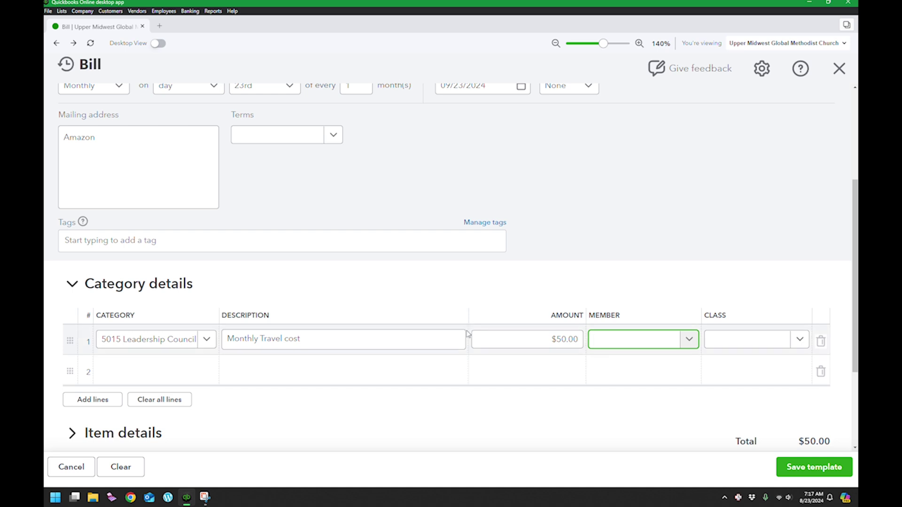
scroll(465, 338, down, 3)
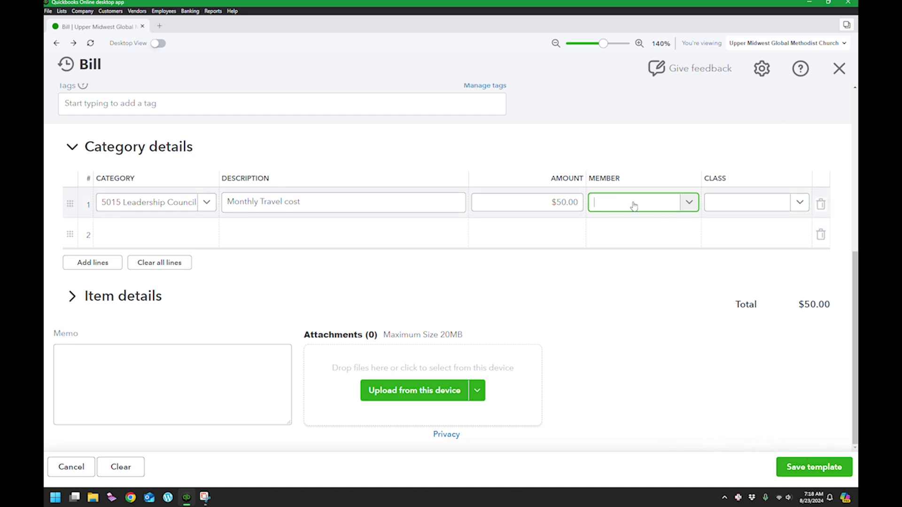
scroll(590, 169, up, 4)
scroll(581, 179, up, 1)
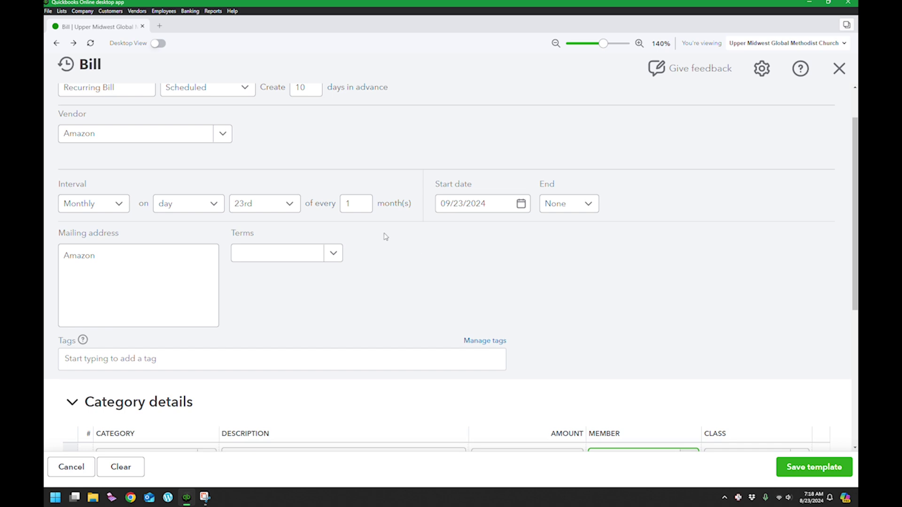
scroll(383, 235, up, 1)
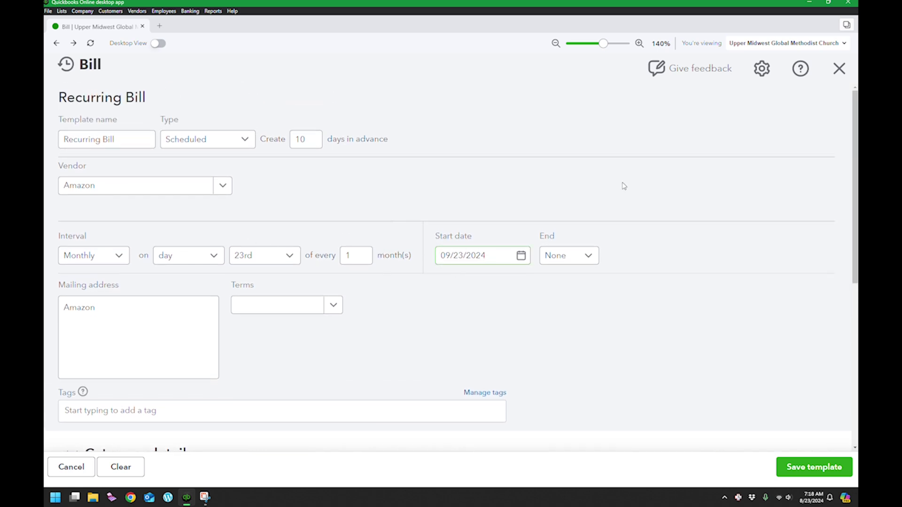
Save the Amazon template and open its actions menu in Recurring Transactions
click(811, 463)
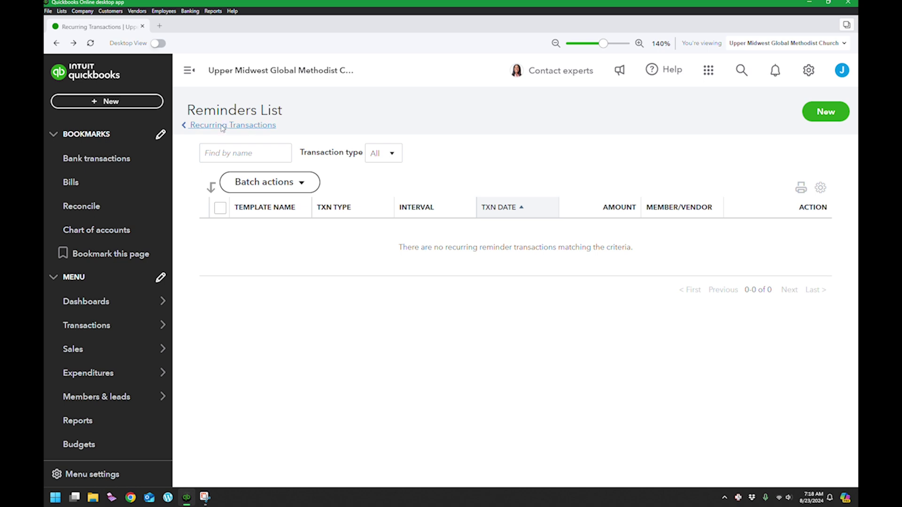
click(251, 126)
scroll(451, 220, down, 5)
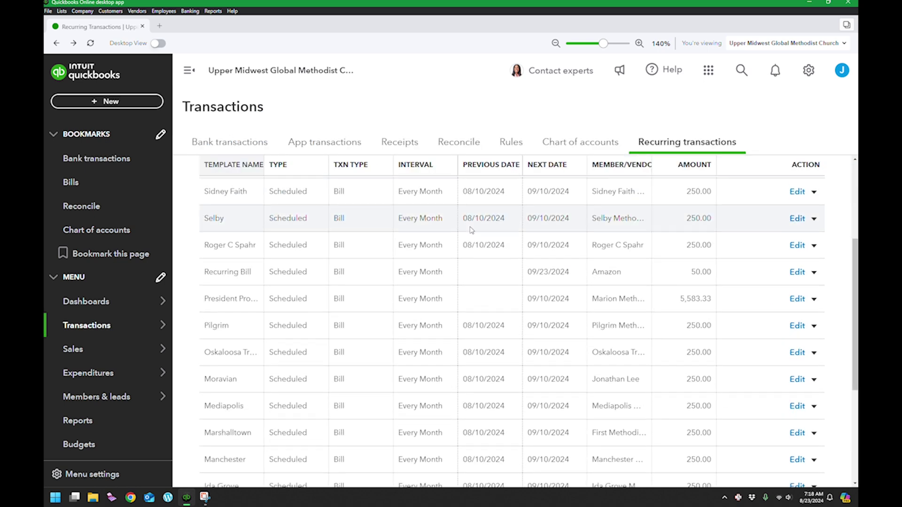
scroll(413, 235, up, 3)
scroll(411, 285, down, 4)
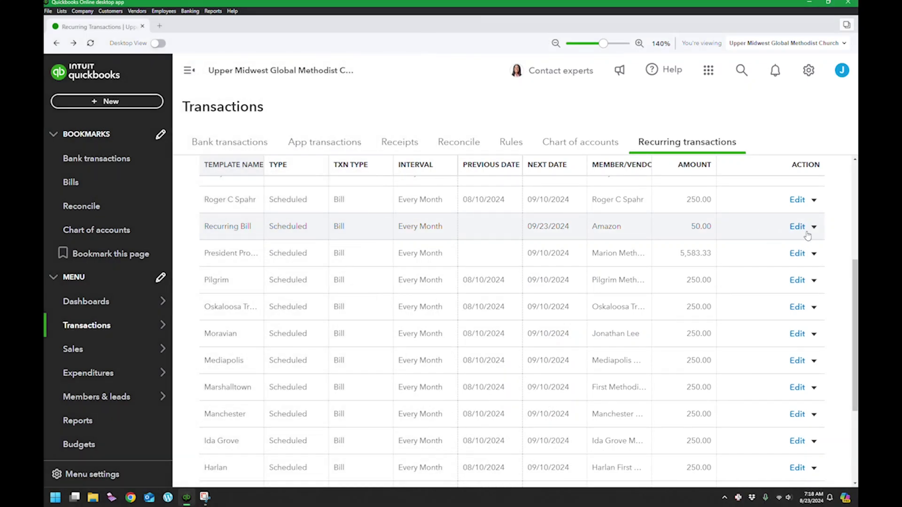
click(814, 227)
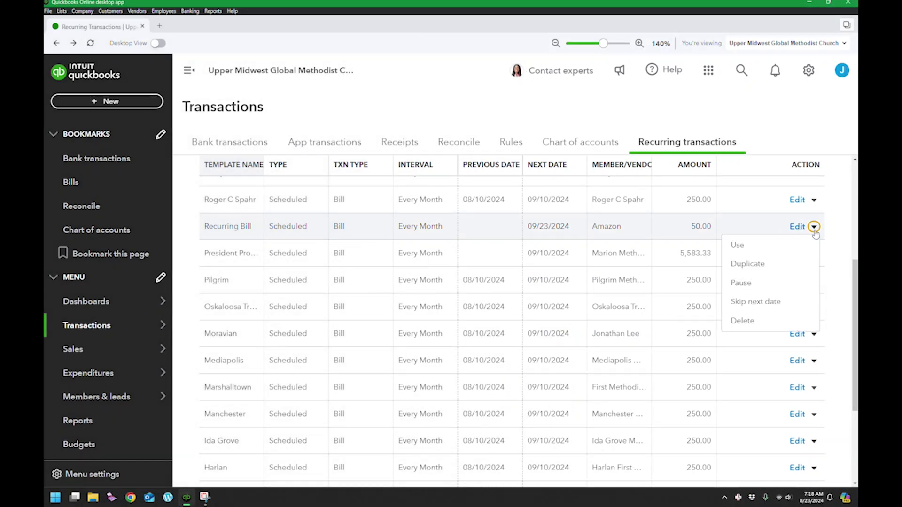
click(737, 245)
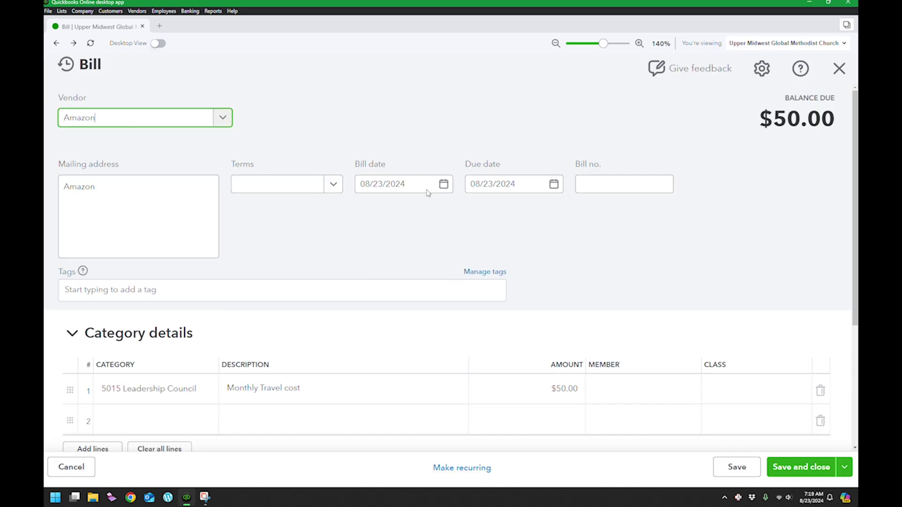
scroll(402, 261, down, 2)
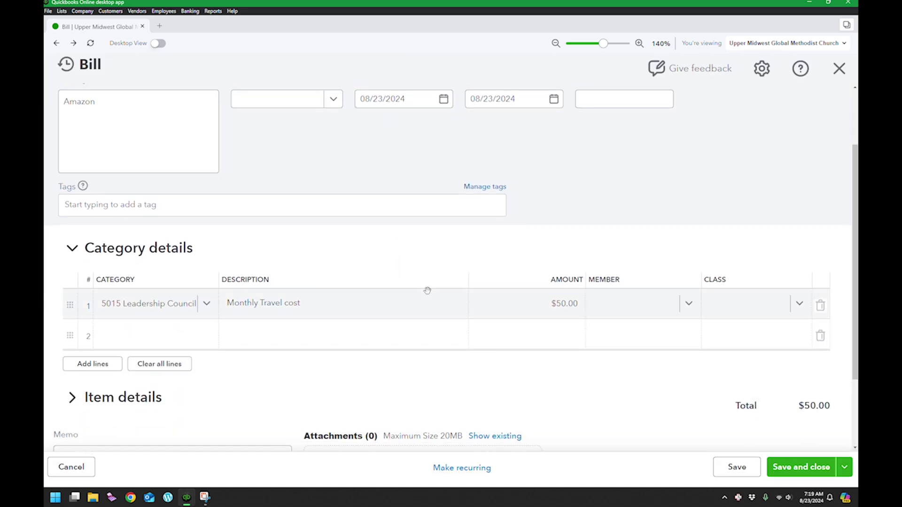
scroll(427, 289, down, 2)
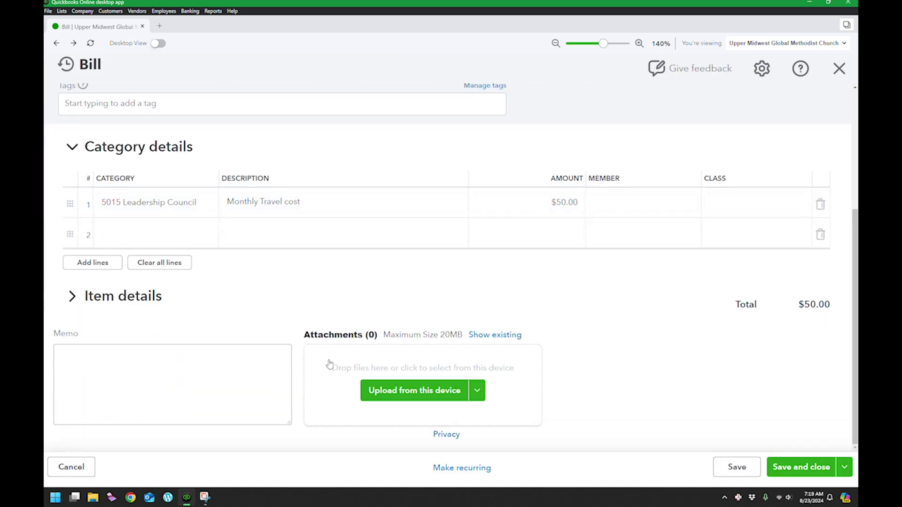
click(71, 467)
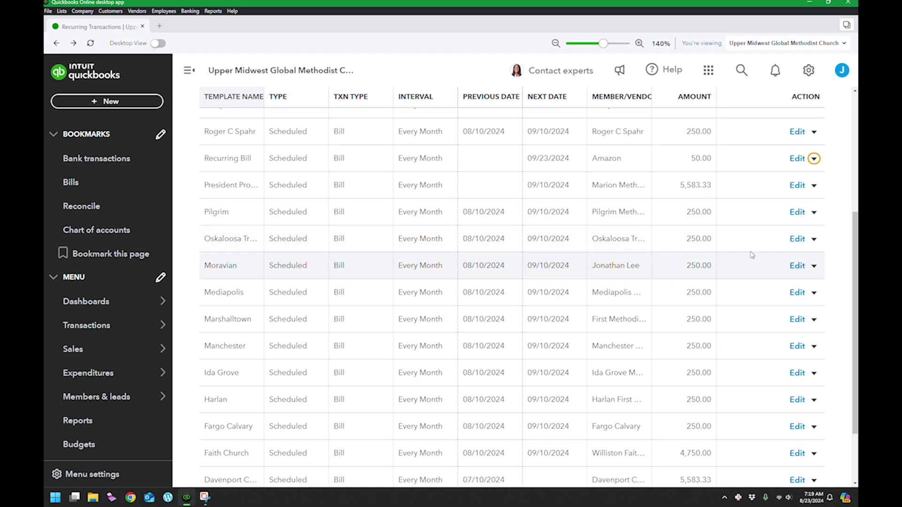
Delete the Amazon Recurring Bill template and confirm the deletion
scroll(775, 241, up, 3)
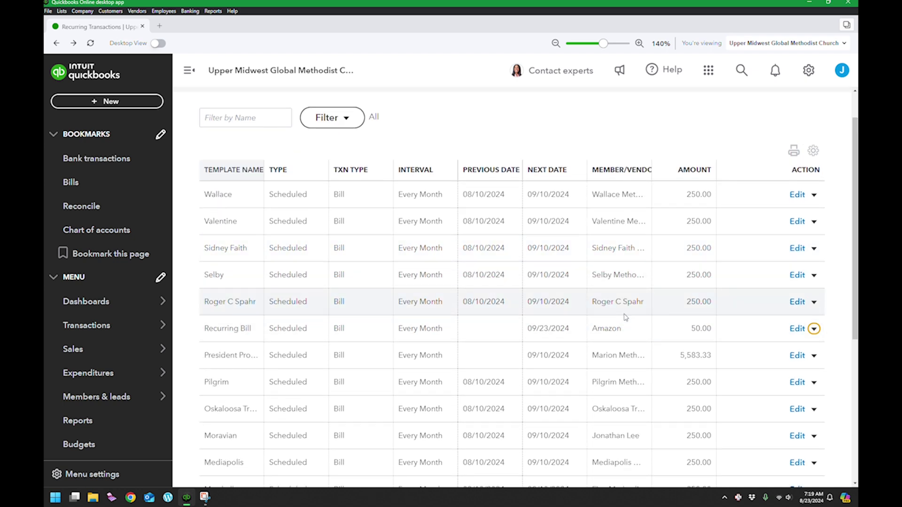
scroll(517, 343, down, 1)
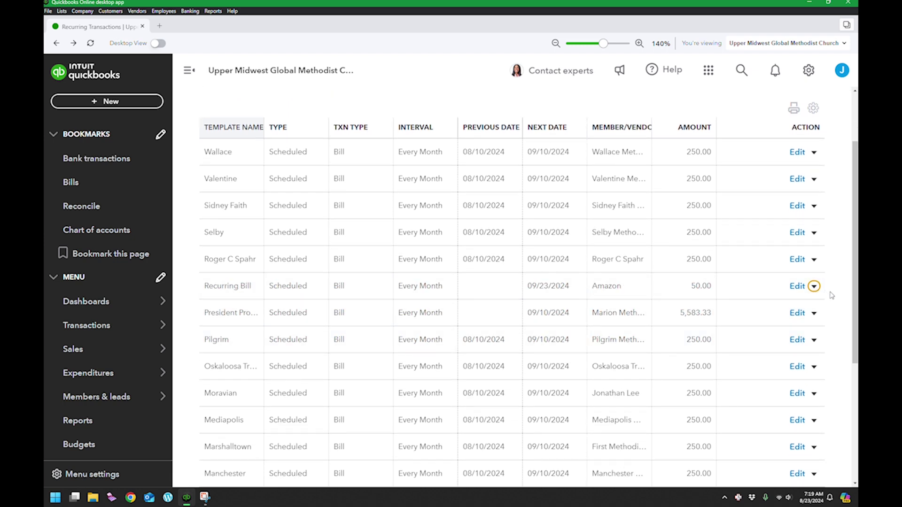
click(813, 288)
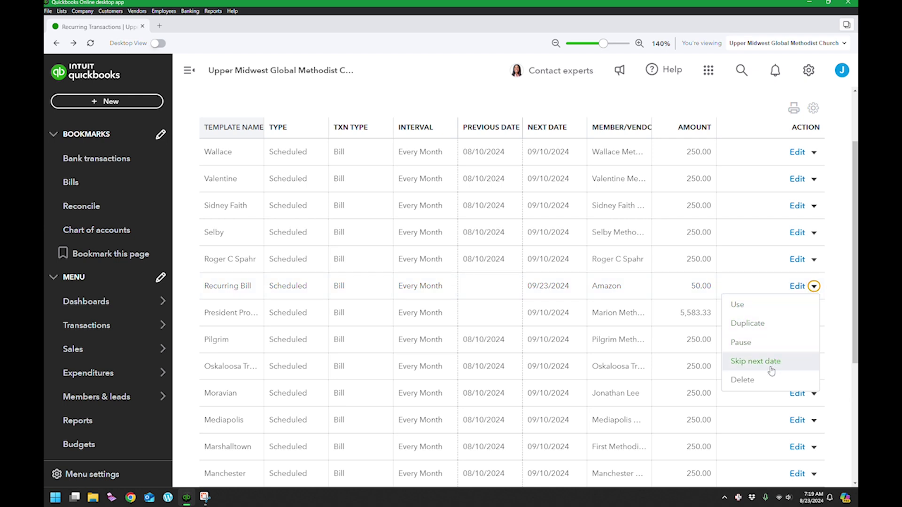
click(746, 381)
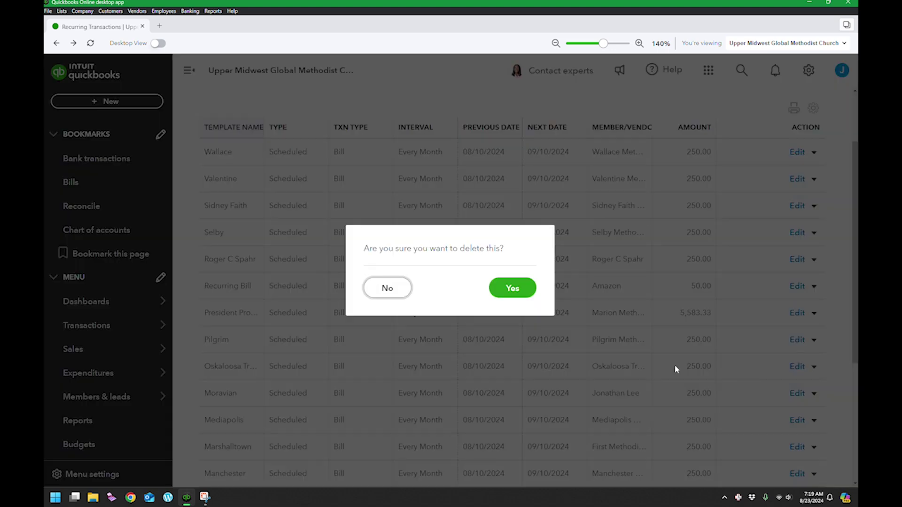
click(518, 290)
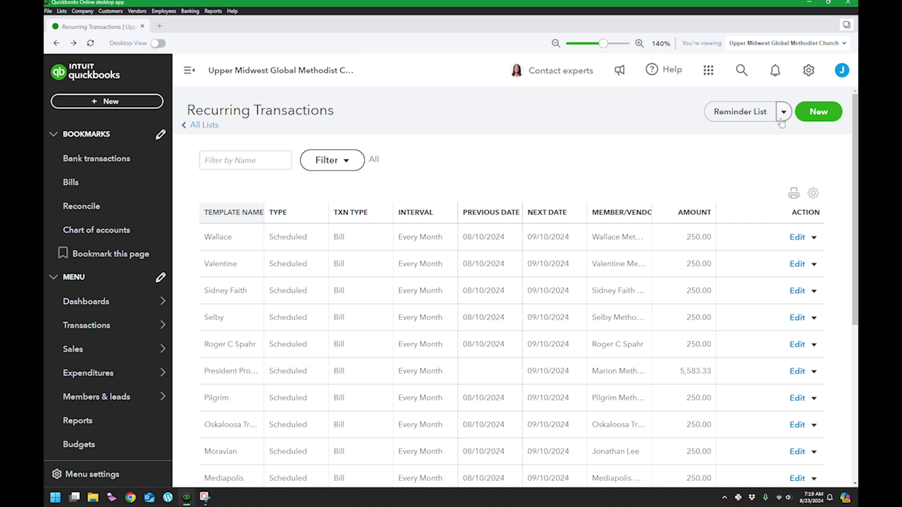
Create a new Bill recurring template and set its type to Unscheduled
click(814, 122)
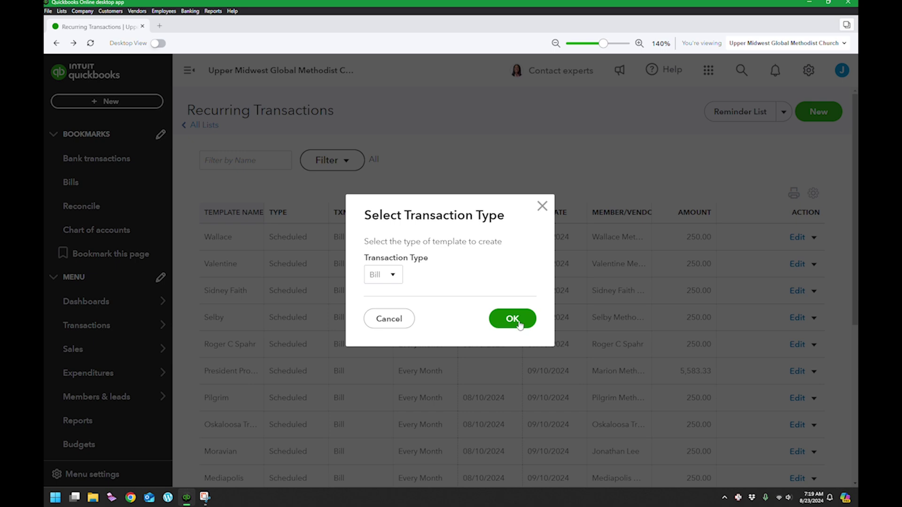
click(497, 318)
click(513, 316)
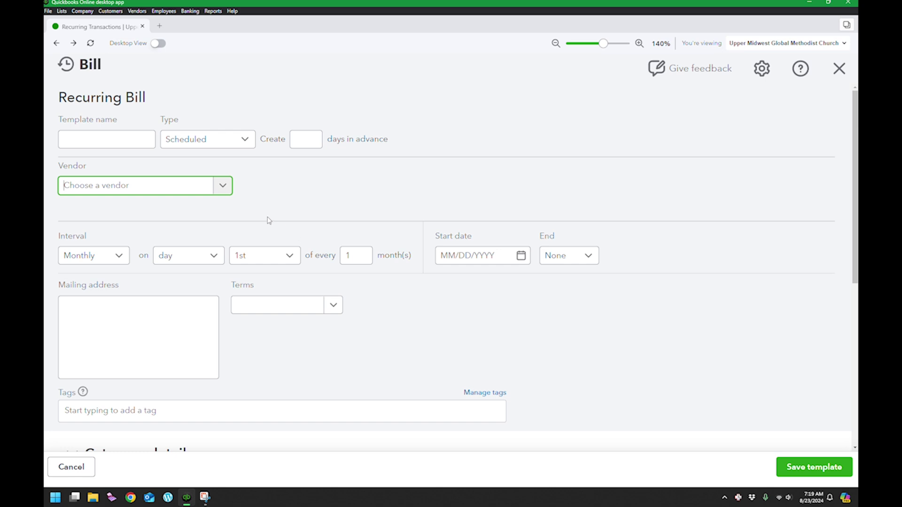
click(245, 141)
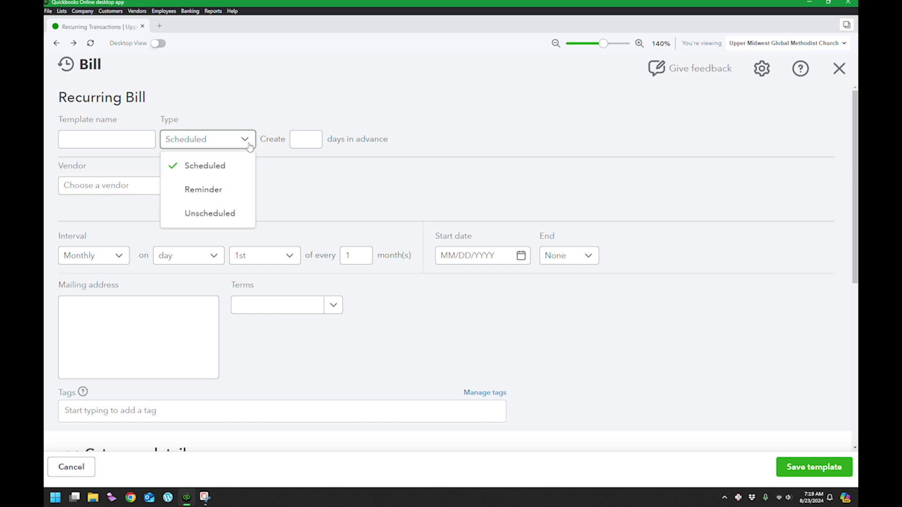
click(204, 212)
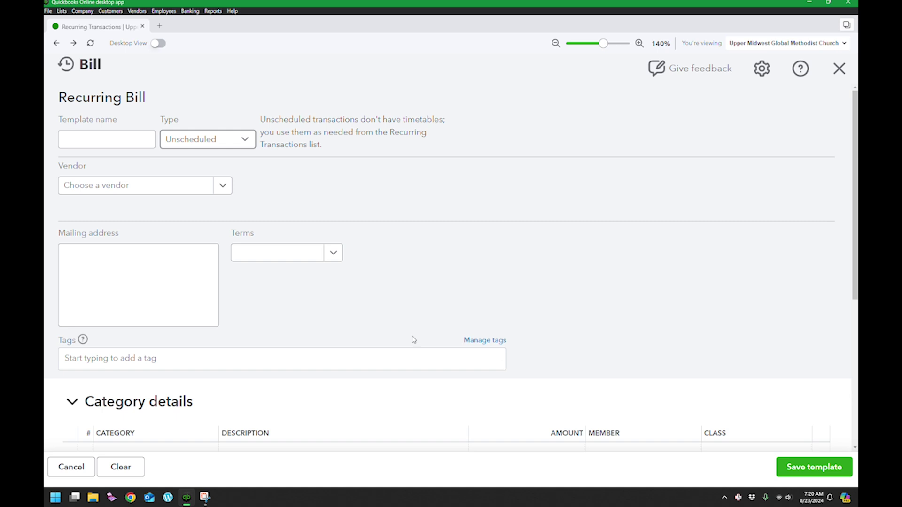
Switch the template type to Reminder, then close the form, discarding it unsaved
click(839, 69)
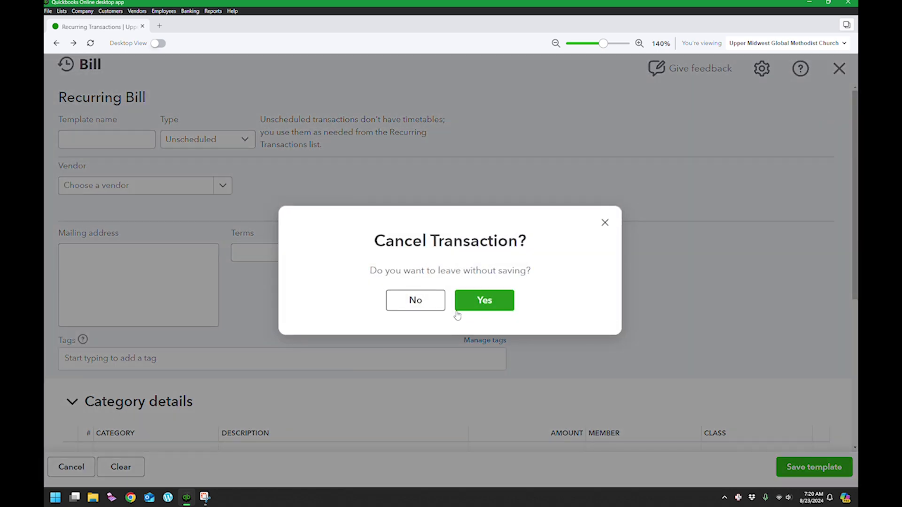
click(431, 299)
click(240, 136)
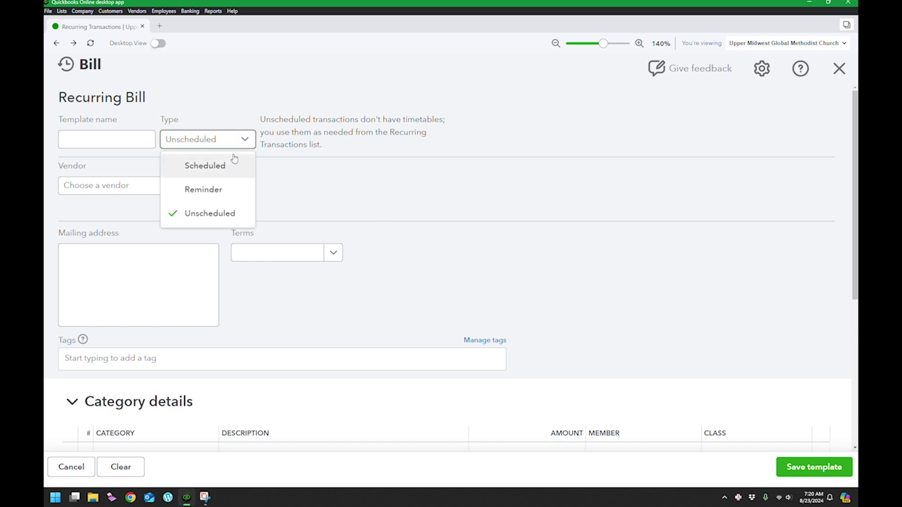
click(205, 193)
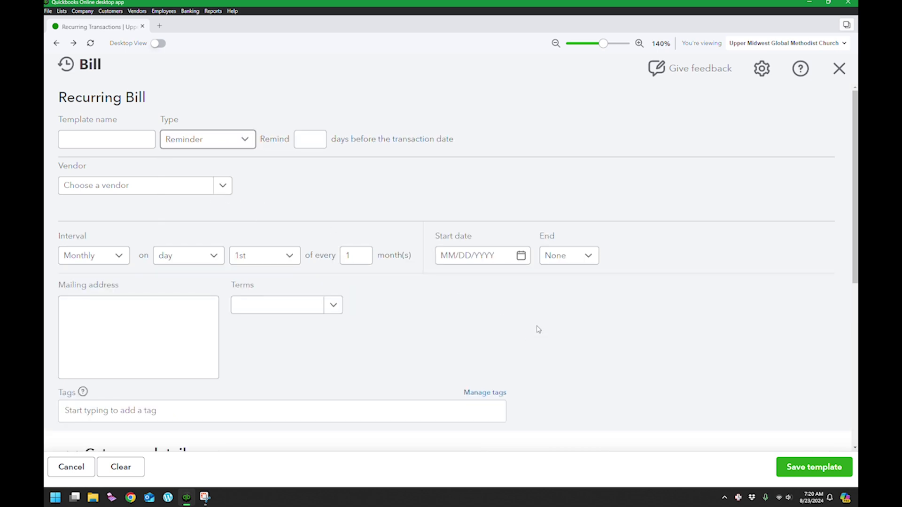
scroll(538, 329, down, 2)
scroll(535, 306, down, 3)
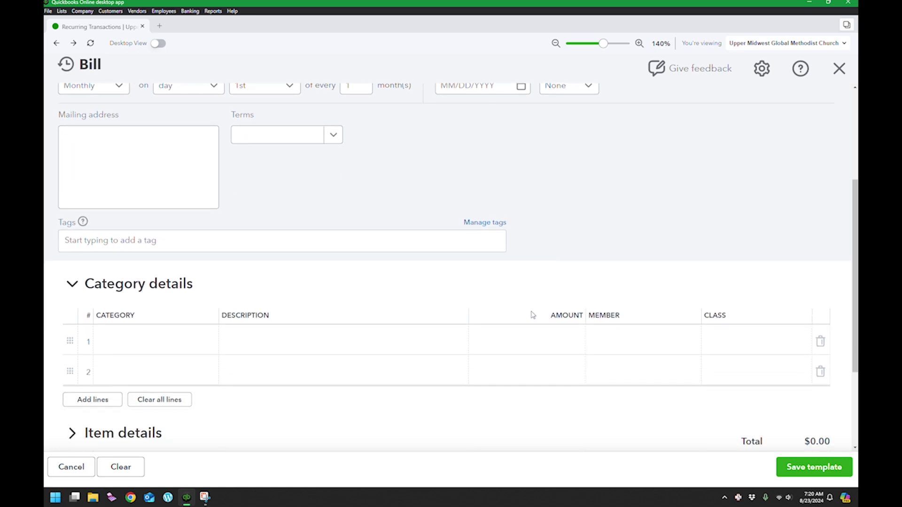
scroll(514, 328, down, 1)
scroll(502, 334, up, 2)
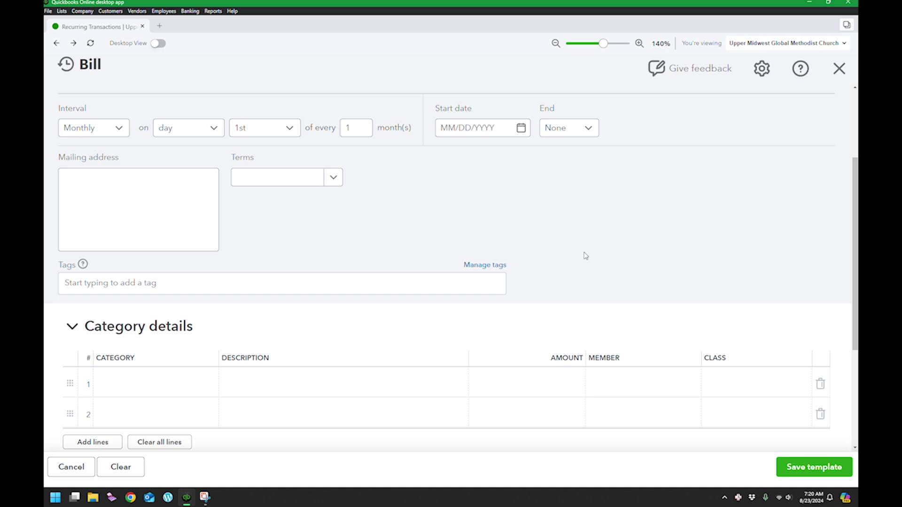
click(839, 69)
click(466, 303)
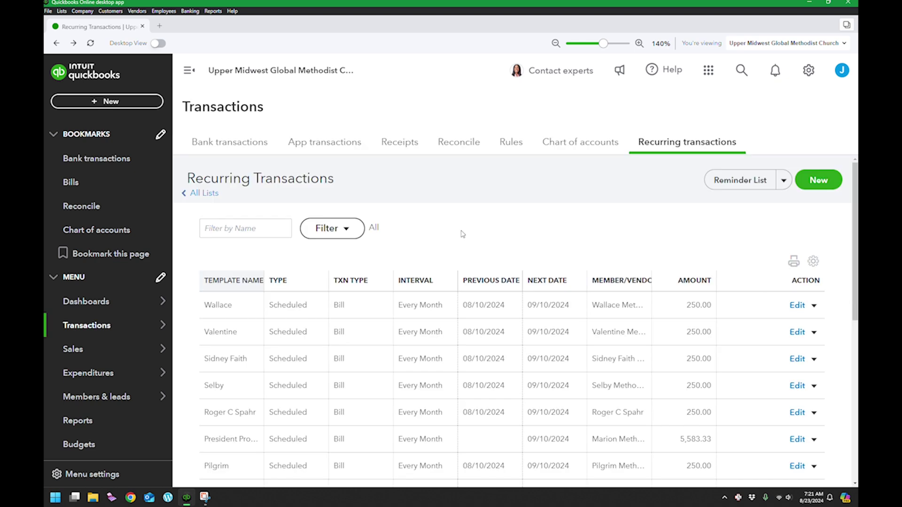
Start a new bill from the Bills list for the individual vendor
click(83, 182)
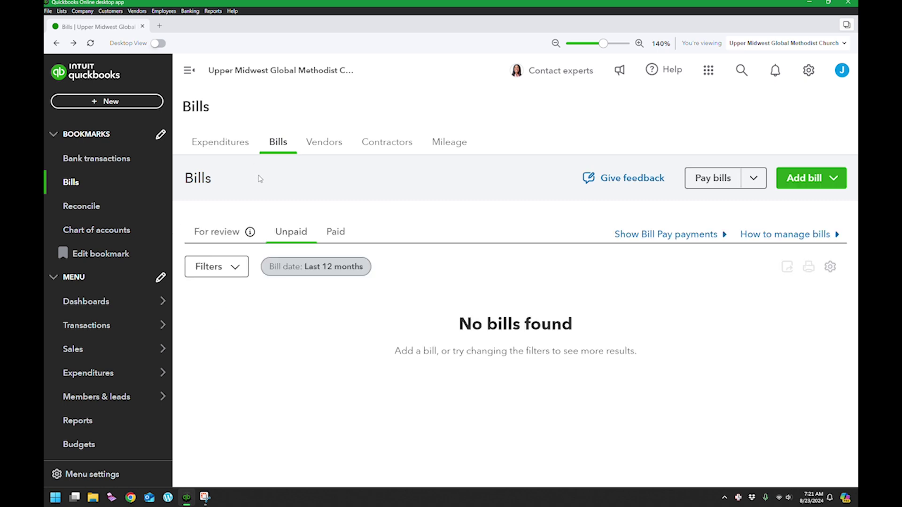
click(803, 183)
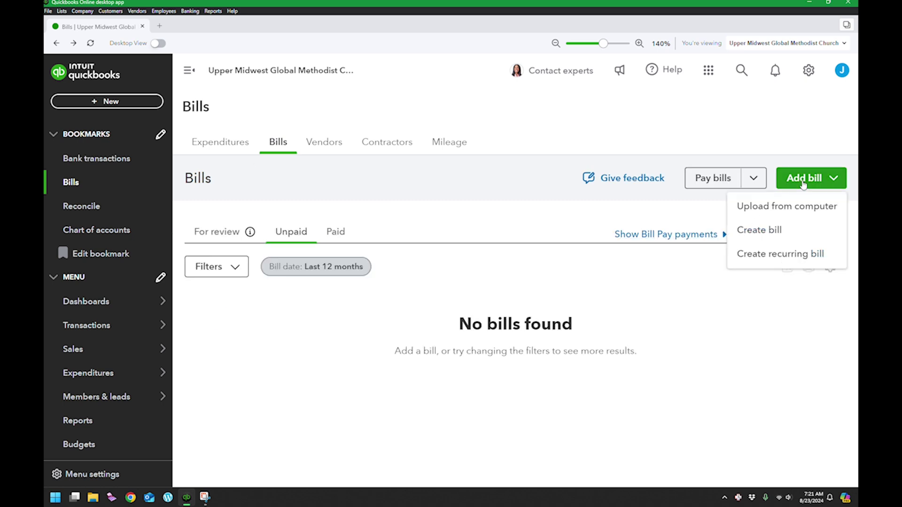
click(778, 231)
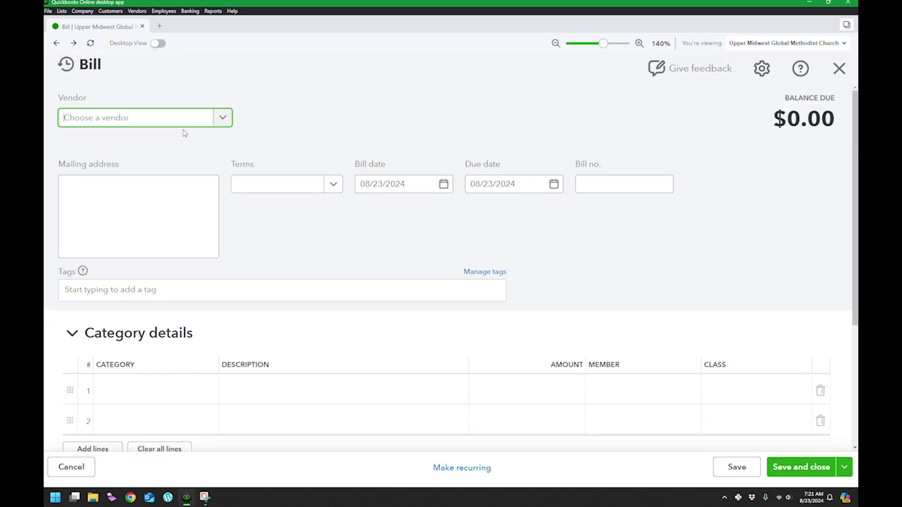
text(Jeff)
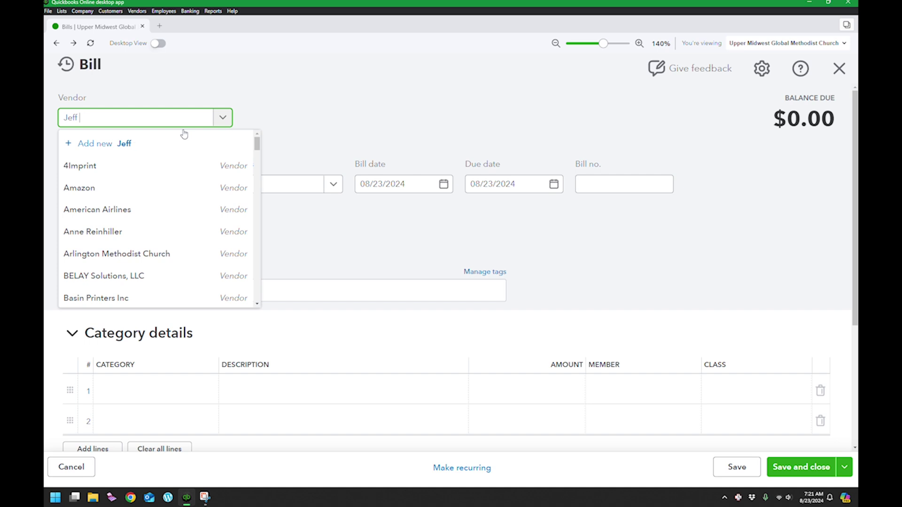
text( pospi)
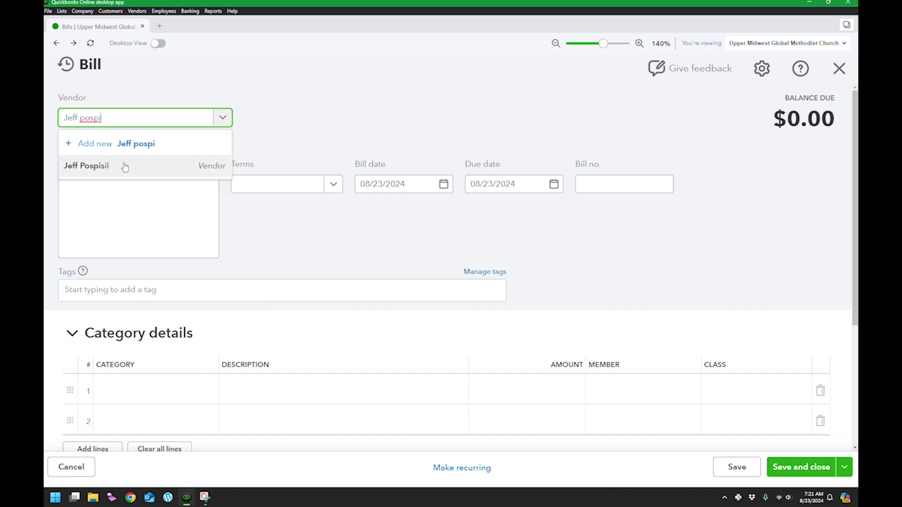
click(123, 166)
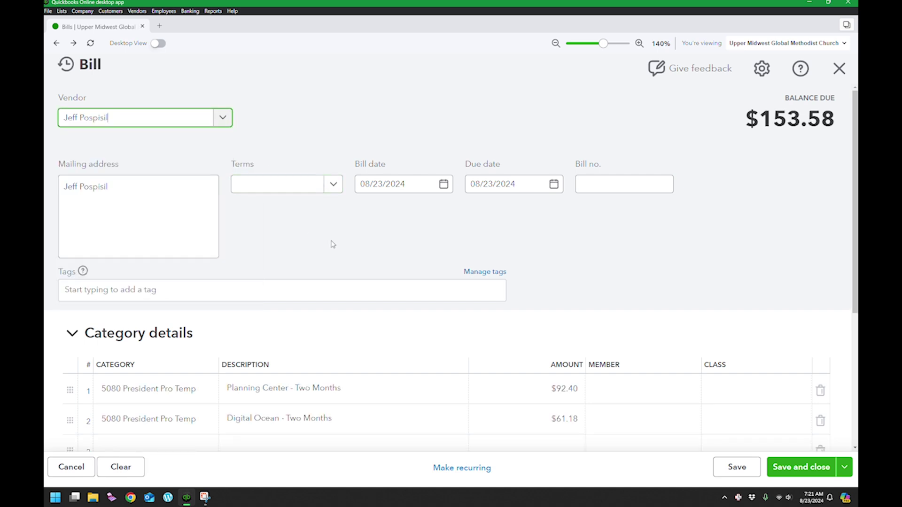
Replace the auto-filled lines with one 5020 line, 'Misc', for $25.00
scroll(454, 237, down, 3)
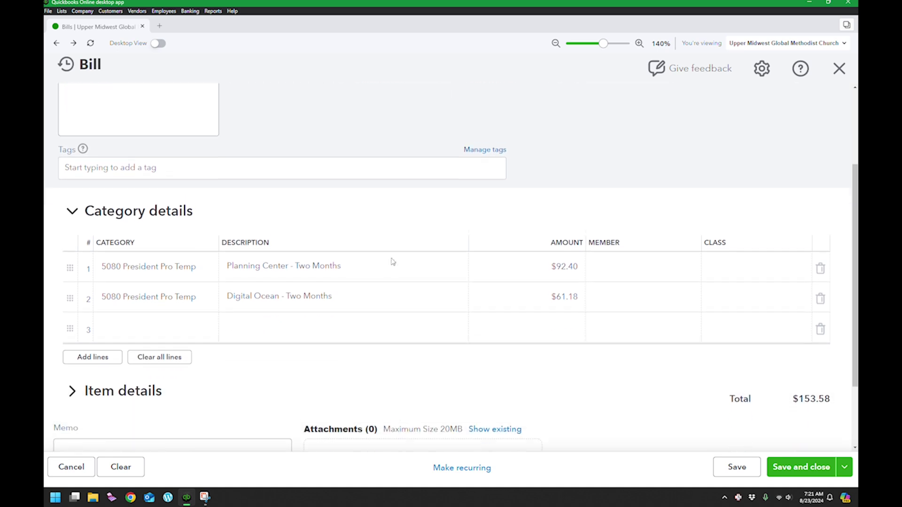
click(511, 292)
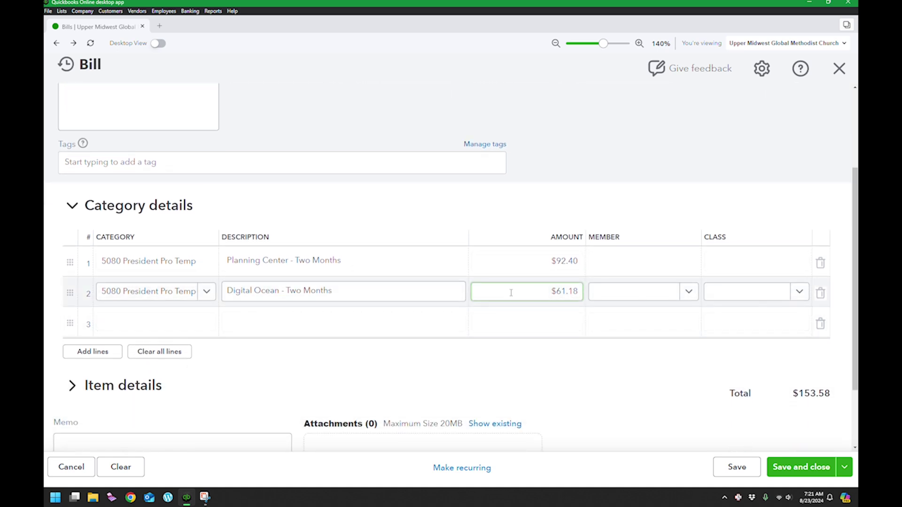
click(821, 295)
click(821, 262)
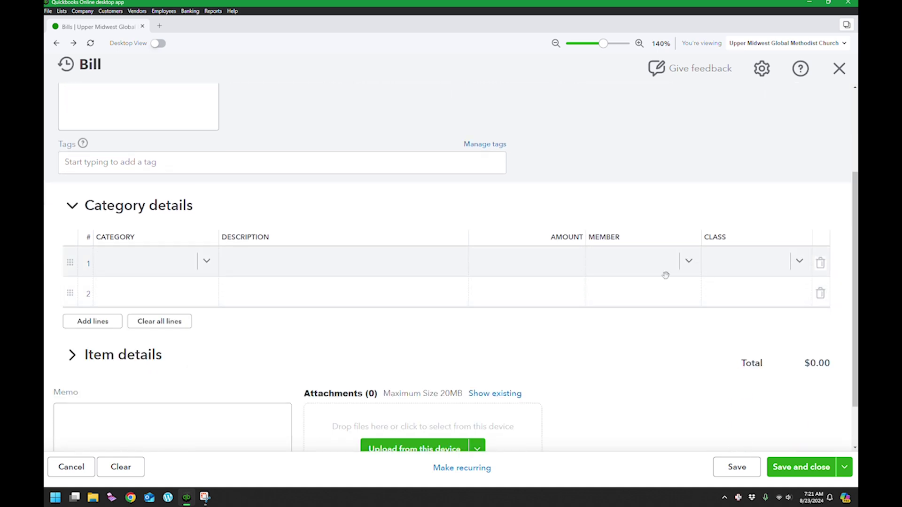
click(193, 267)
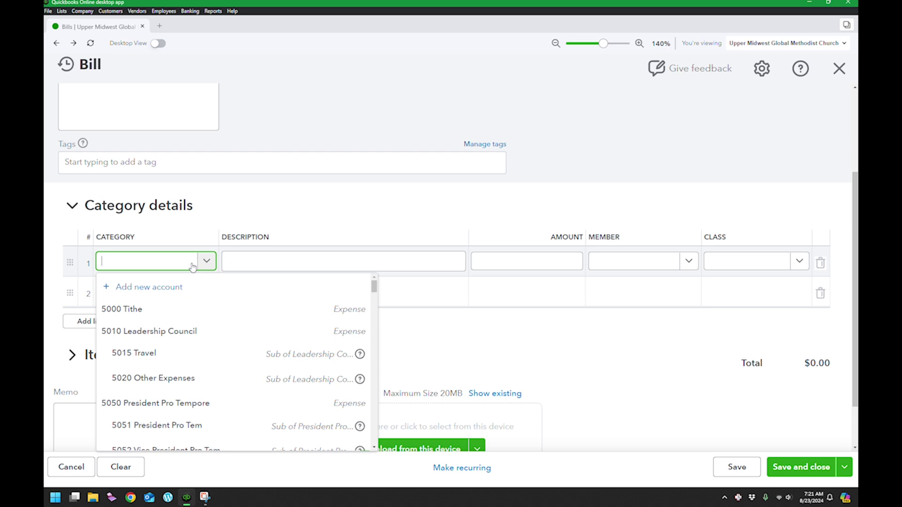
click(171, 381)
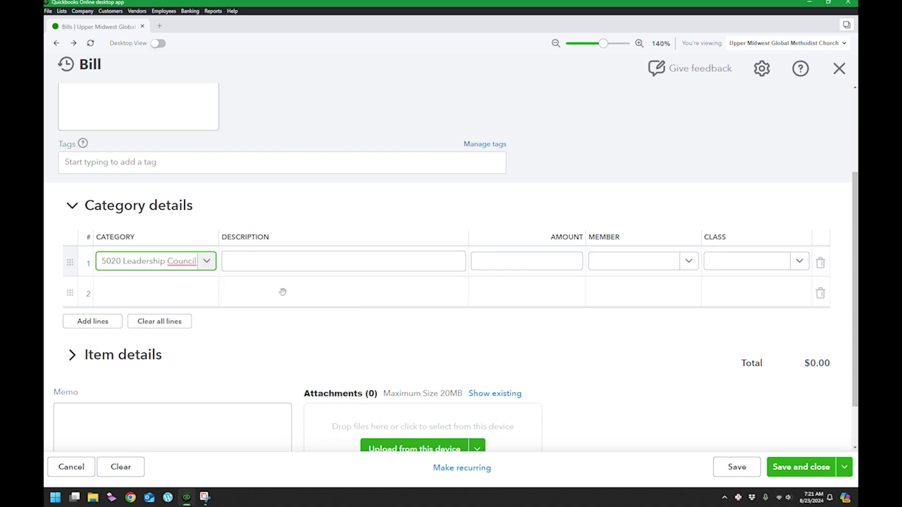
click(282, 268)
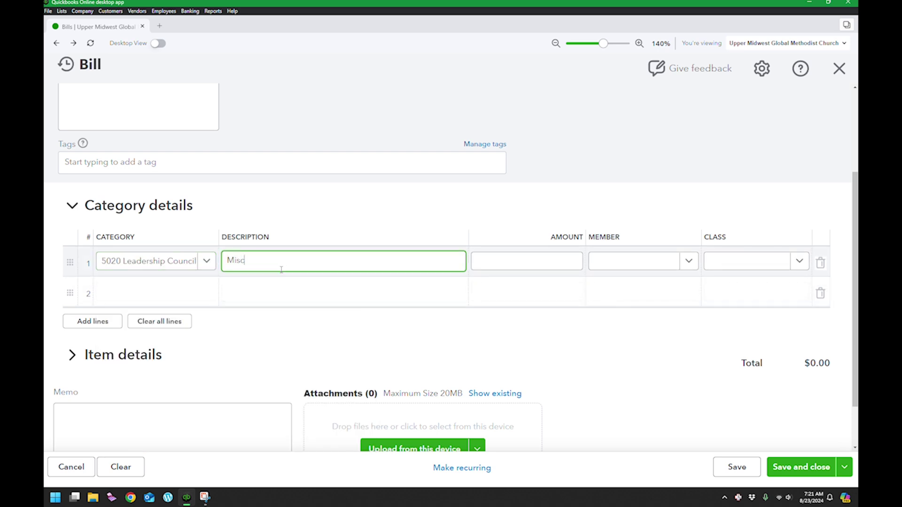
key(Tab)
text(25)
key(Tab)
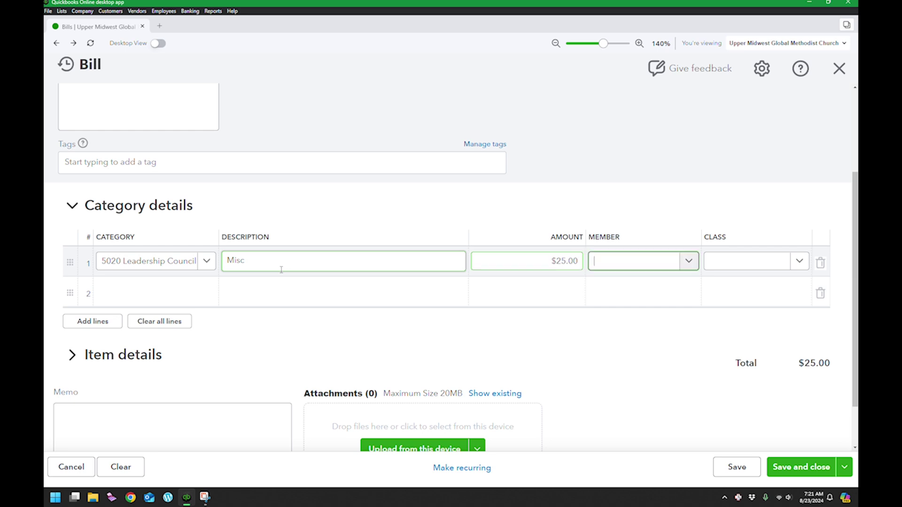
scroll(397, 264, up, 3)
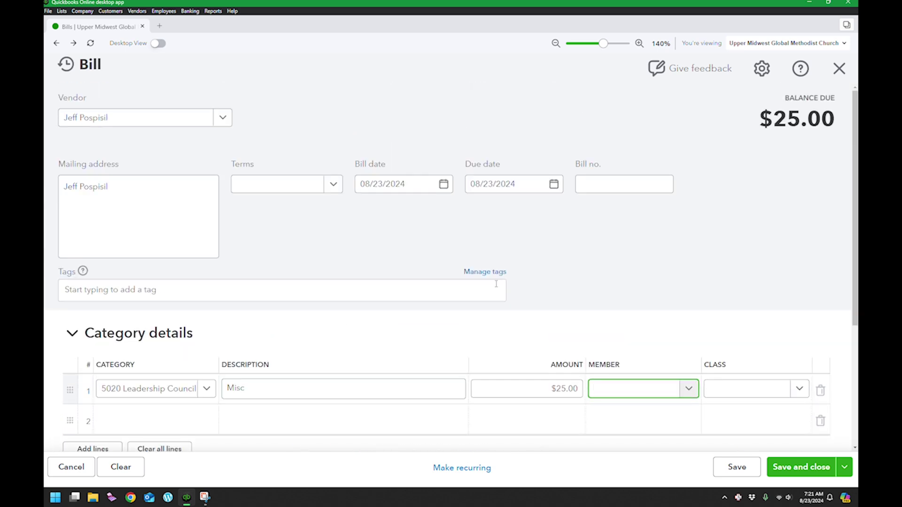
scroll(492, 295, down, 4)
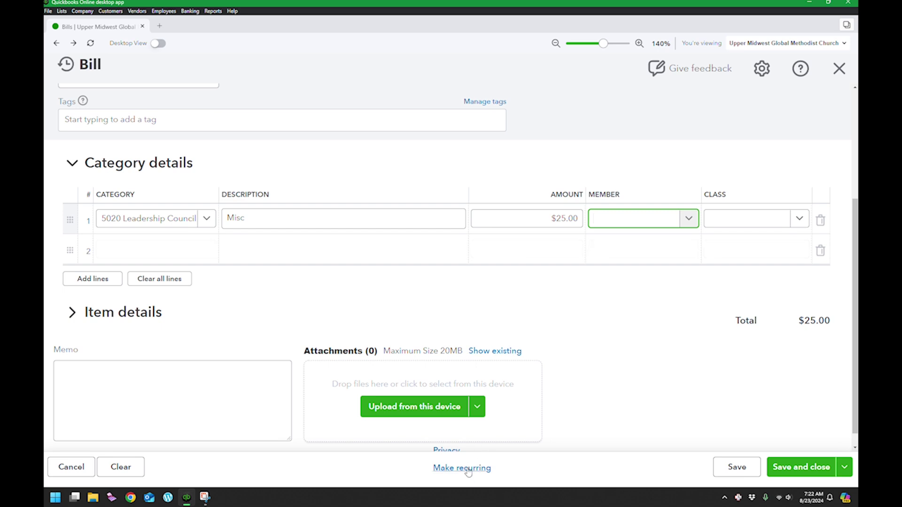
Make the bill a Scheduled recurring template, monthly on the 1st, and close the form
click(468, 468)
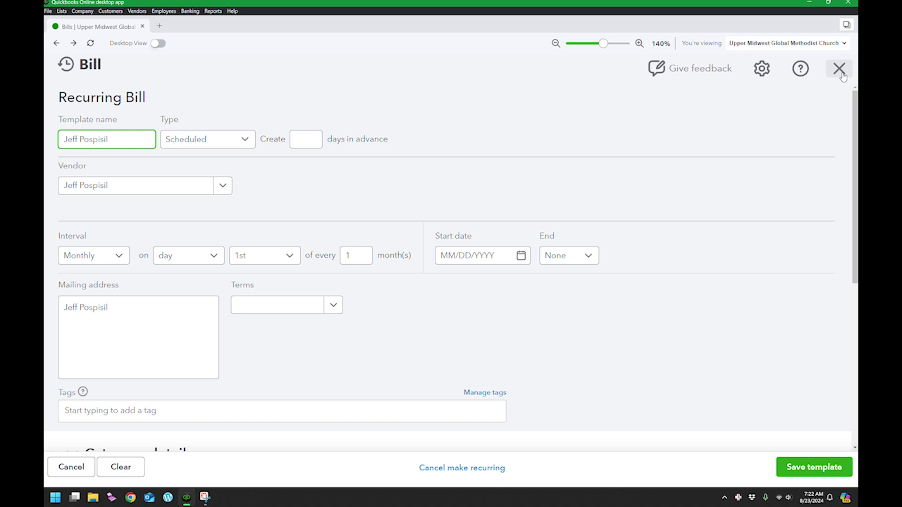
click(244, 140)
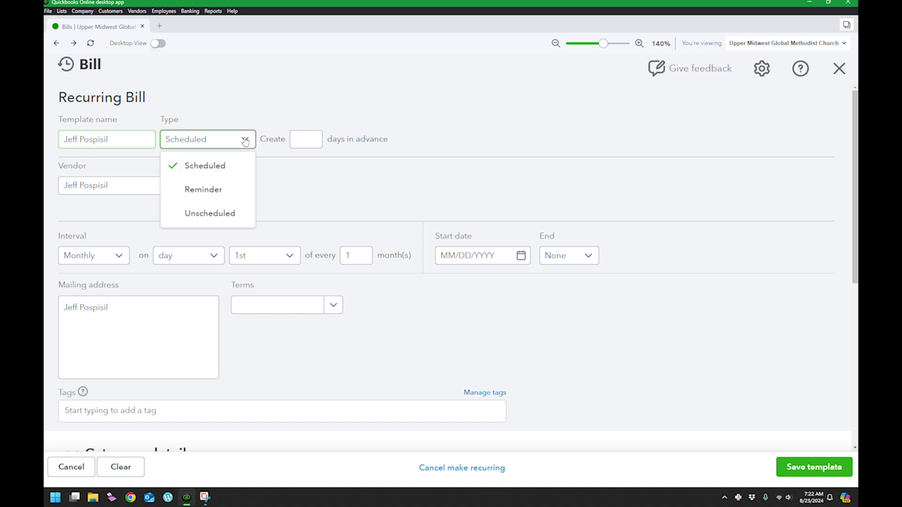
click(592, 146)
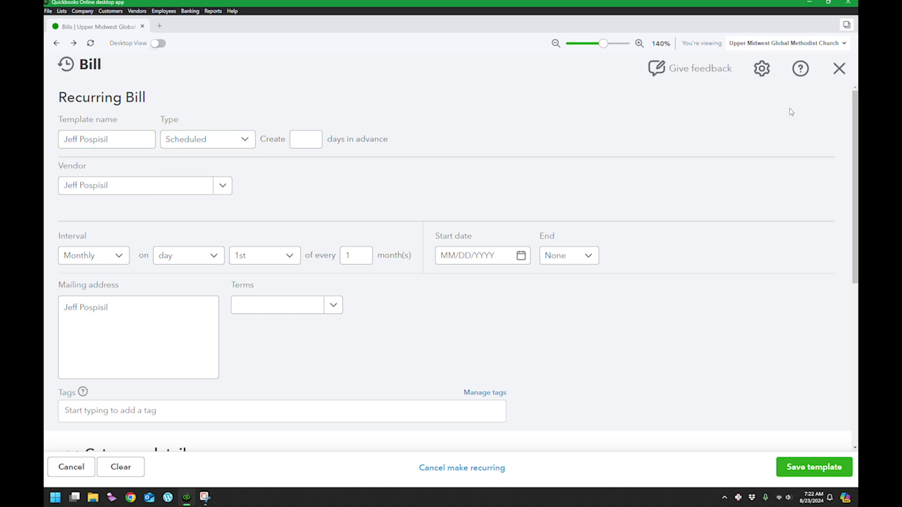
click(839, 71)
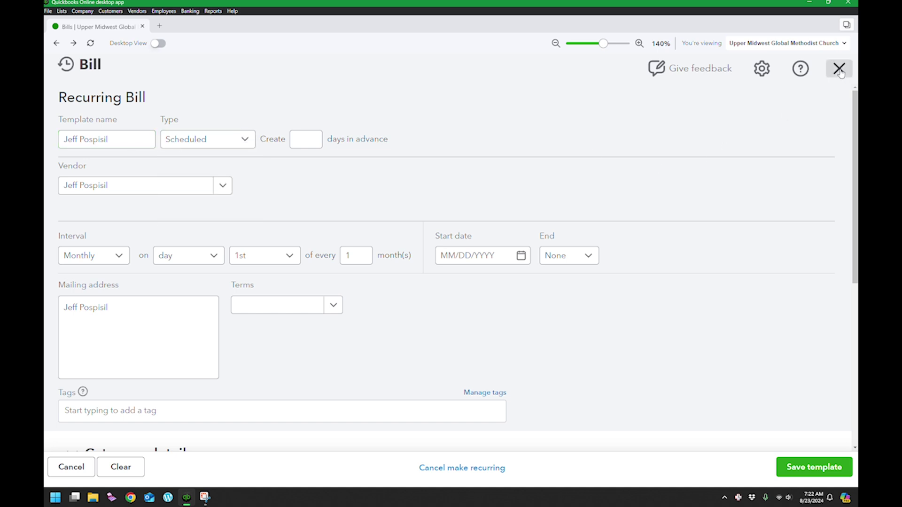